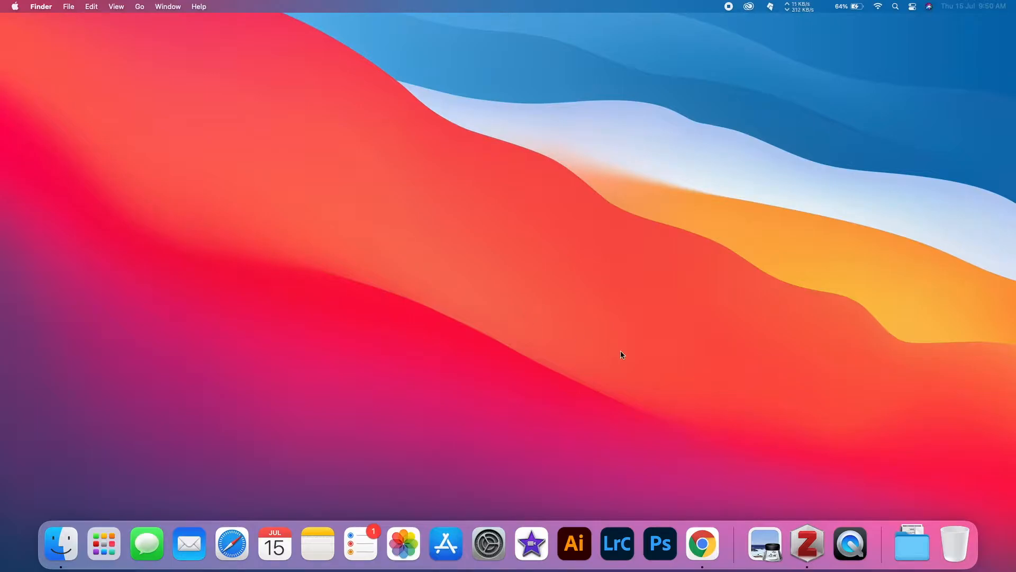
Open Google Chrome, go to zotero.org and open the Zotero downloads page
{"action": "left_click", "coordinate": [703, 544]}
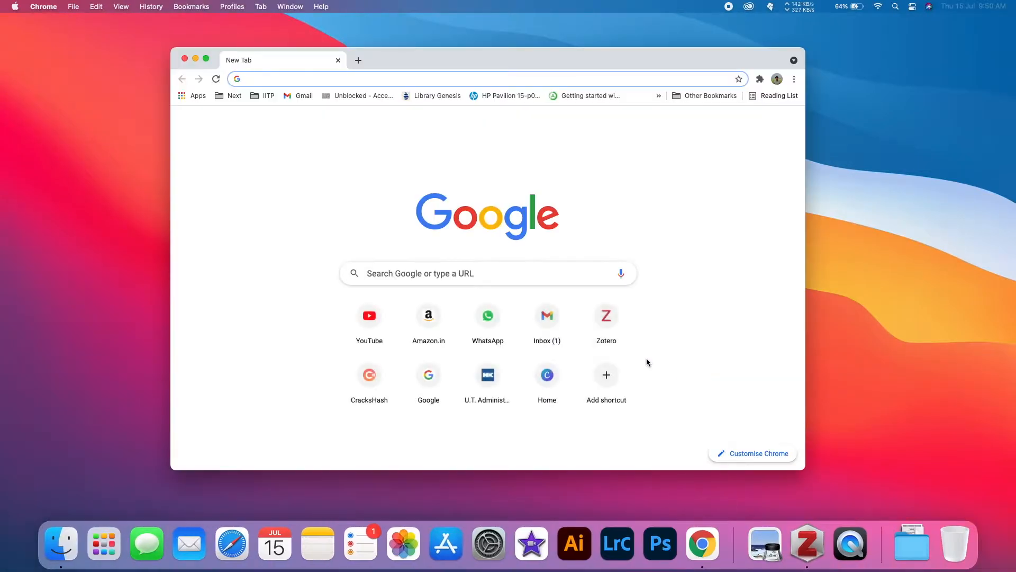
{"action": "type", "text": "zotero.org"}
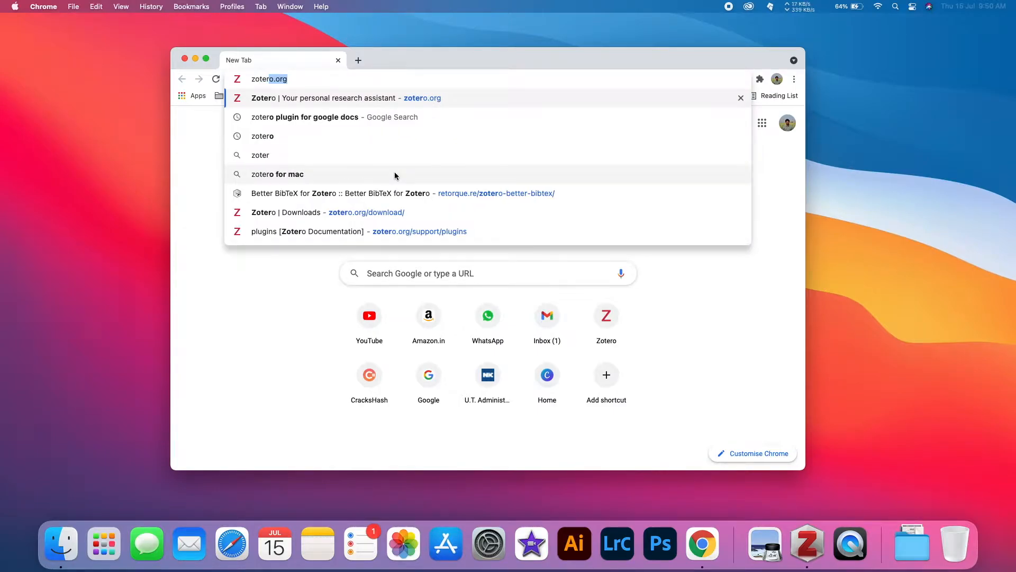
{"action": "key", "text": "Return"}
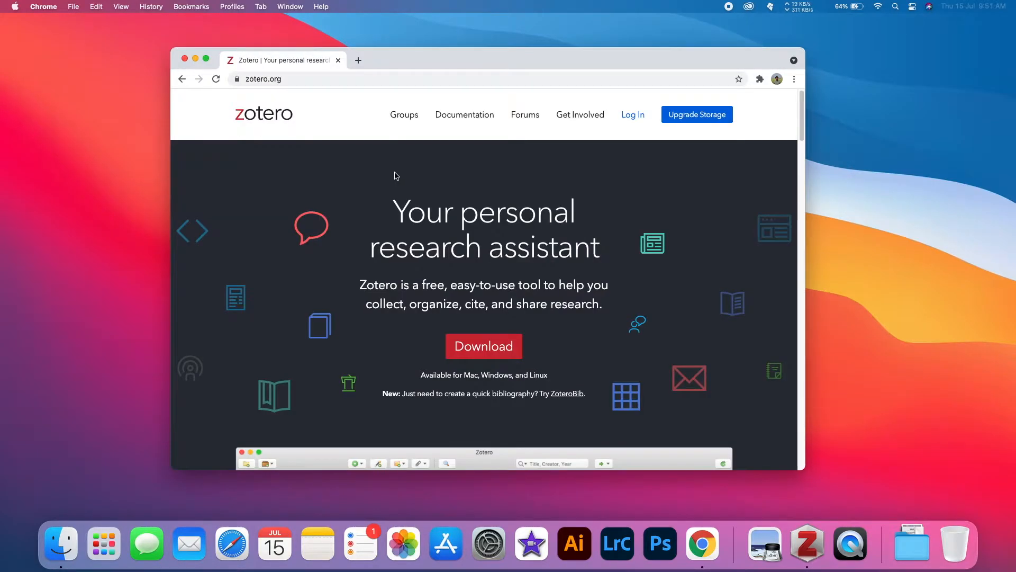
{"action": "left_click", "coordinate": [480, 353]}
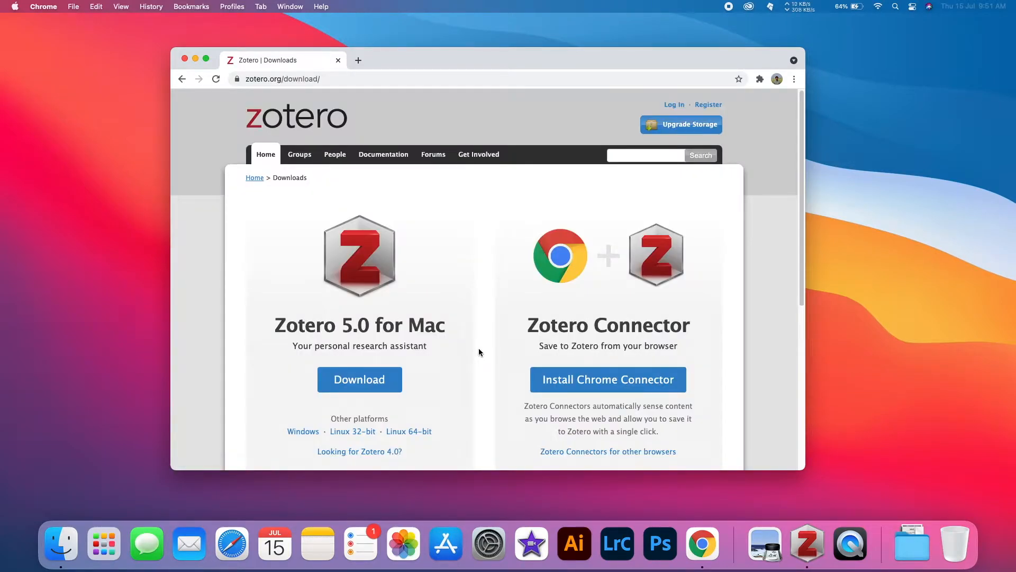
Examine the two download options, Zotero 5.0 for Mac and the Zotero Connector, on the downloads page
{"action": "left_click_drag", "start_coordinate": [274, 328], "coordinate": [452, 331]}
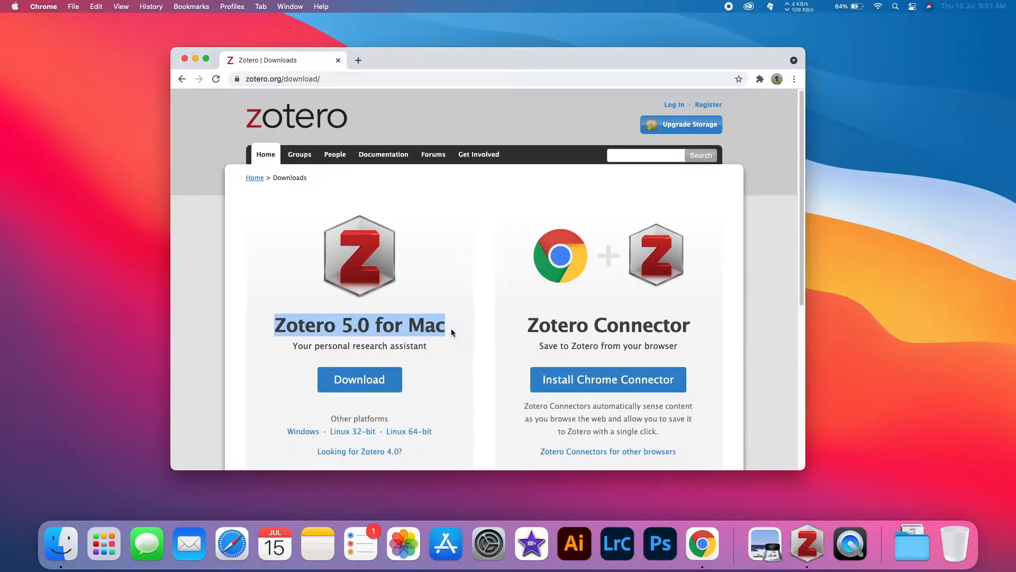
{"action": "left_click", "coordinate": [430, 297]}
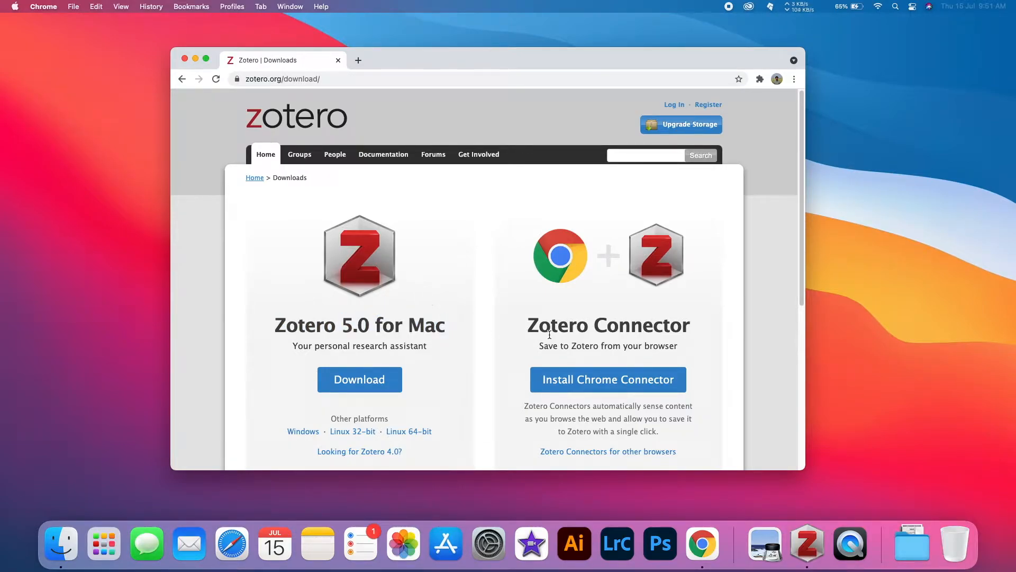
{"action": "left_click_drag", "start_coordinate": [533, 330], "coordinate": [694, 330]}
{"action": "left_click", "coordinate": [694, 331]}
{"action": "scroll", "coordinate": [695, 342], "scroll_direction": "down", "scroll_amount": 1}
{"action": "scroll", "coordinate": [694, 342], "scroll_direction": "down", "scroll_amount": 2}
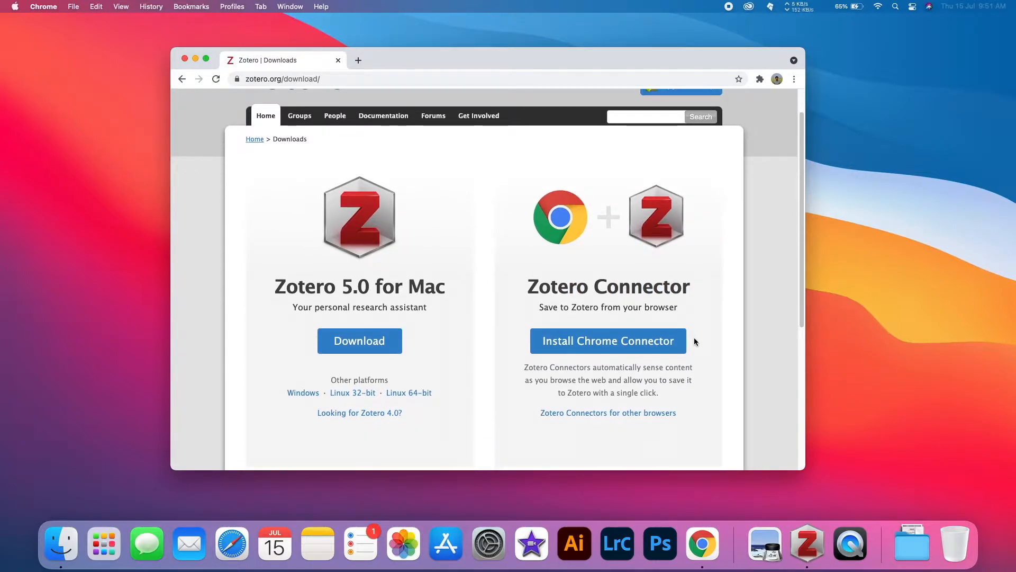
{"action": "left_click_drag", "start_coordinate": [274, 285], "coordinate": [448, 286]}
{"action": "left_click", "coordinate": [439, 263]}
{"action": "scroll", "coordinate": [641, 286], "scroll_direction": "up", "scroll_amount": 2}
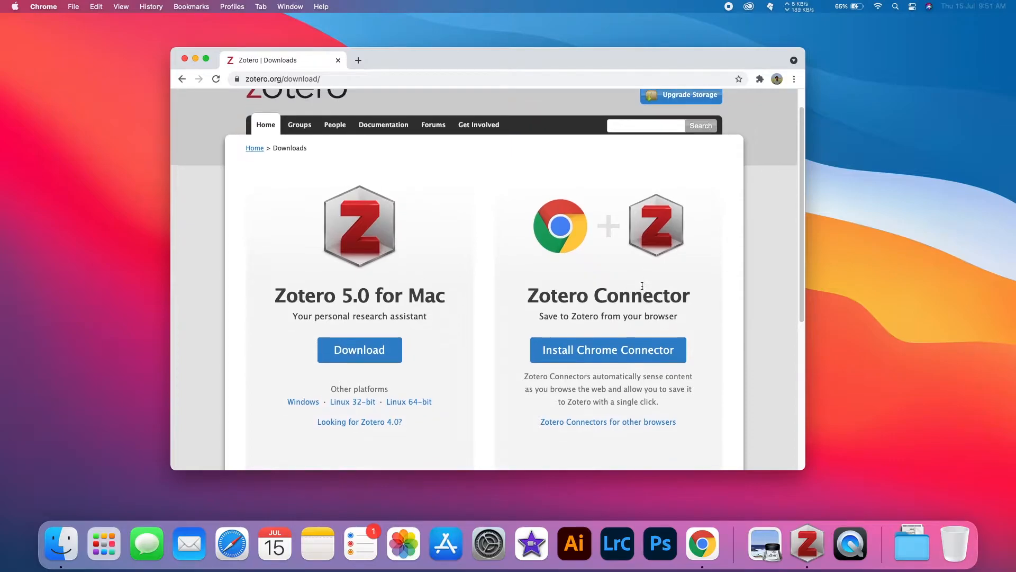
{"action": "scroll", "coordinate": [641, 286], "scroll_direction": "down", "scroll_amount": 3}
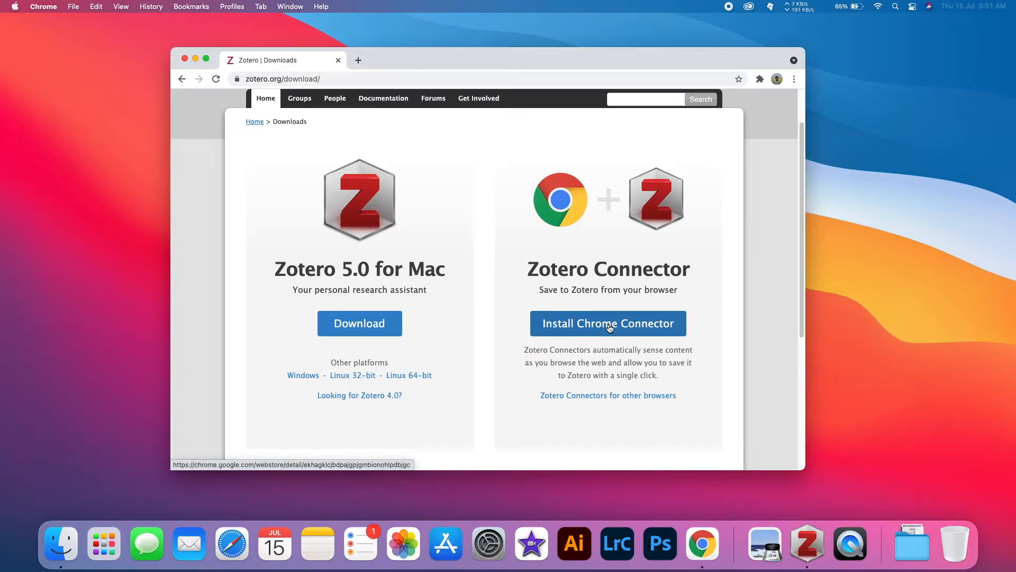
Install the Zotero Connector extension from the Chrome Web Store and dismiss the installation notice
{"action": "left_click", "coordinate": [609, 326]}
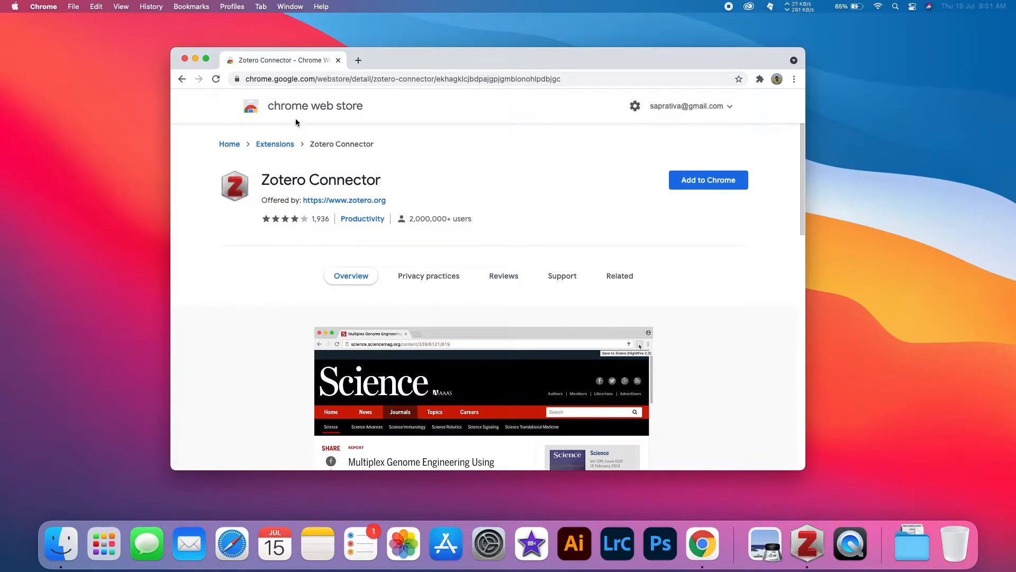
{"action": "left_click", "coordinate": [714, 183]}
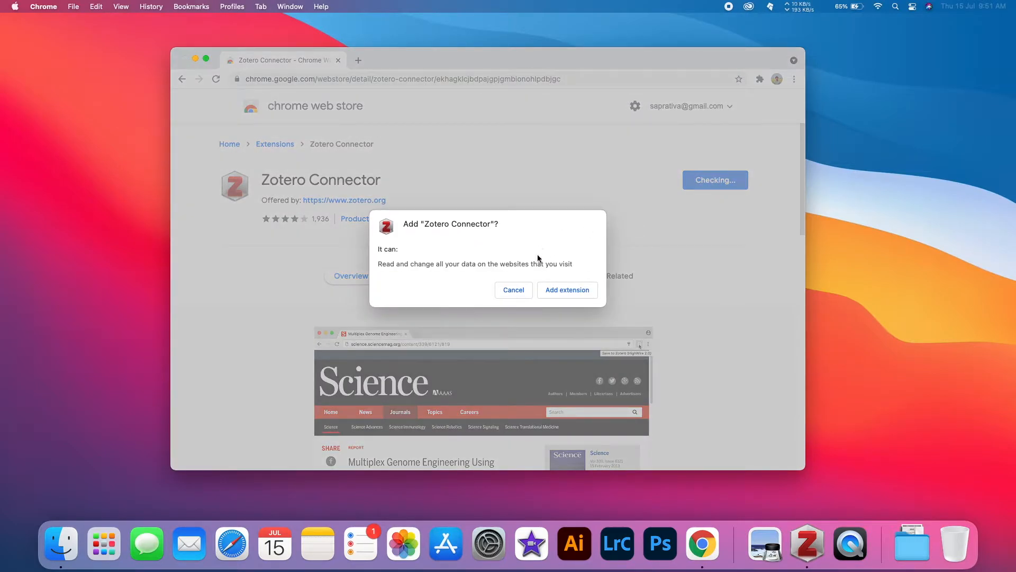
{"action": "left_click", "coordinate": [567, 290]}
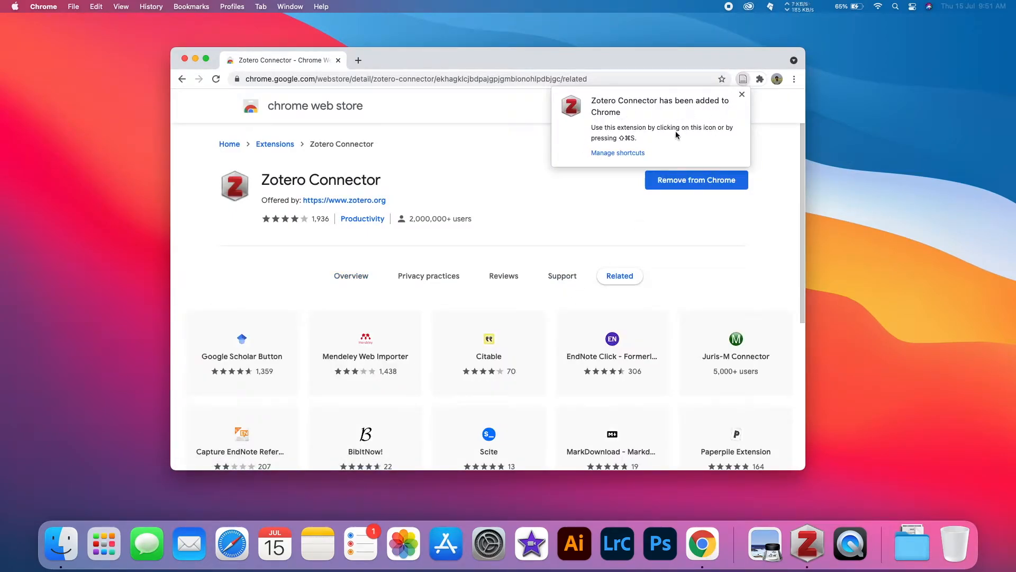
{"action": "left_click", "coordinate": [742, 94]}
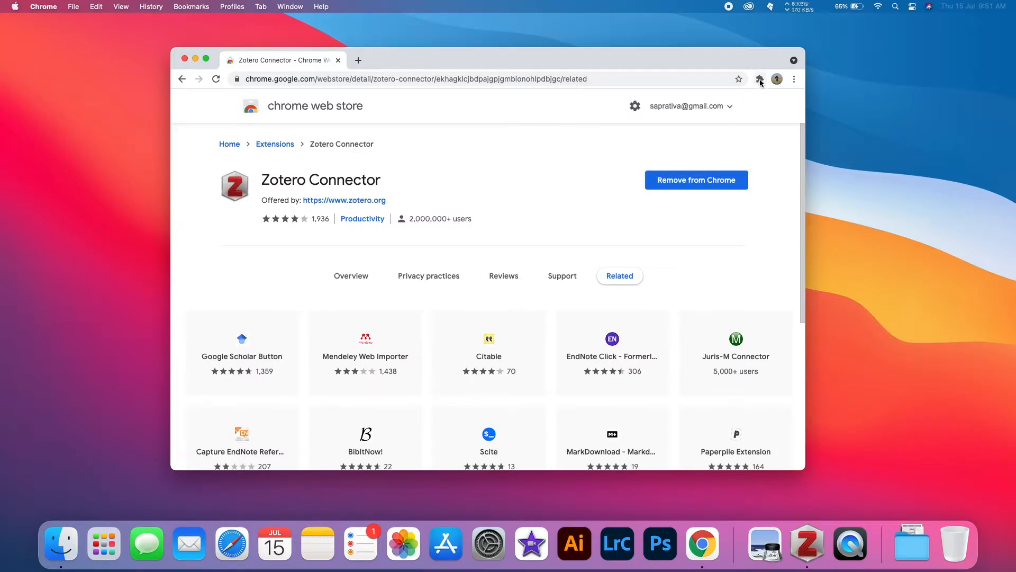
Pin the Zotero Connector extension to the browser toolbar and close the extensions list
{"action": "left_click", "coordinate": [760, 79]}
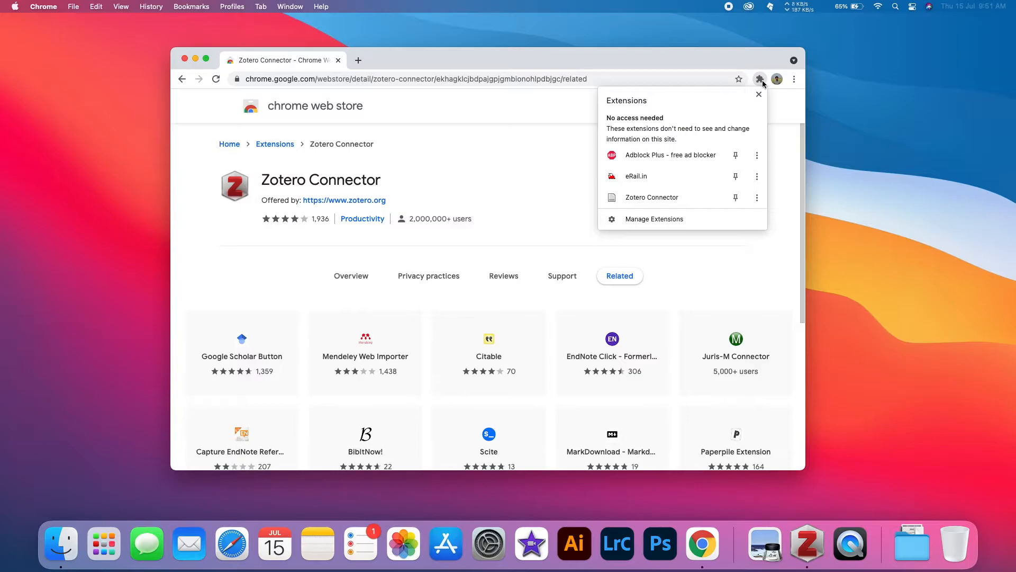
{"action": "left_click", "coordinate": [735, 199]}
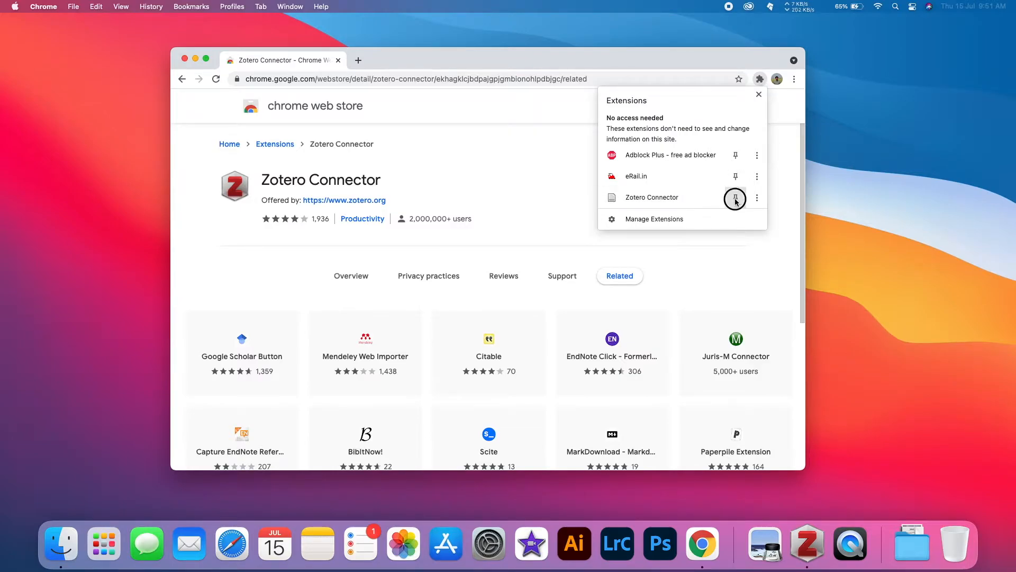
{"action": "left_click", "coordinate": [700, 55]}
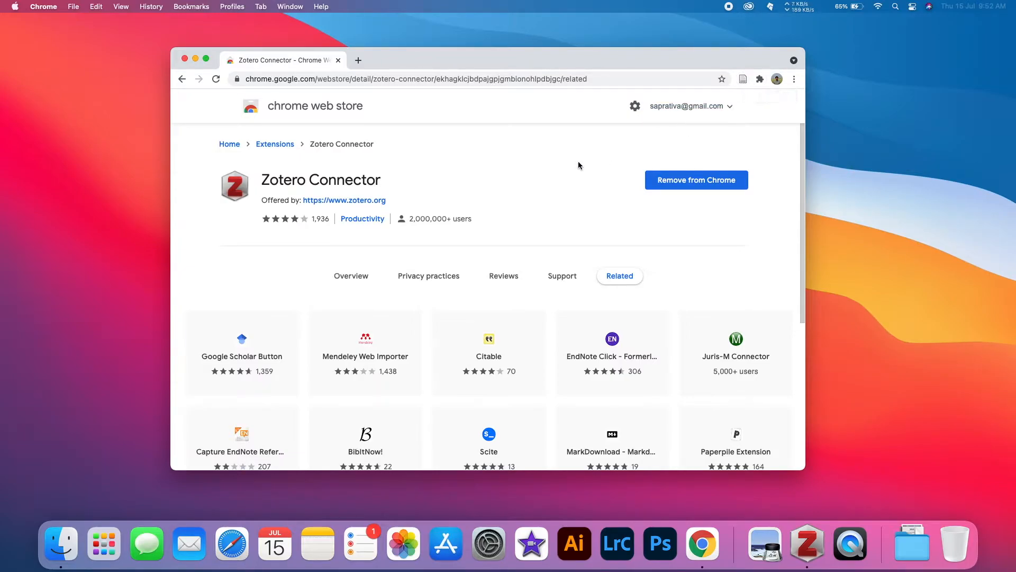
Open zotero.org in a new tab and go through its downloads page to the third-party plugins page
{"action": "left_click", "coordinate": [358, 60]}
{"action": "type", "text": "zotero.org"}
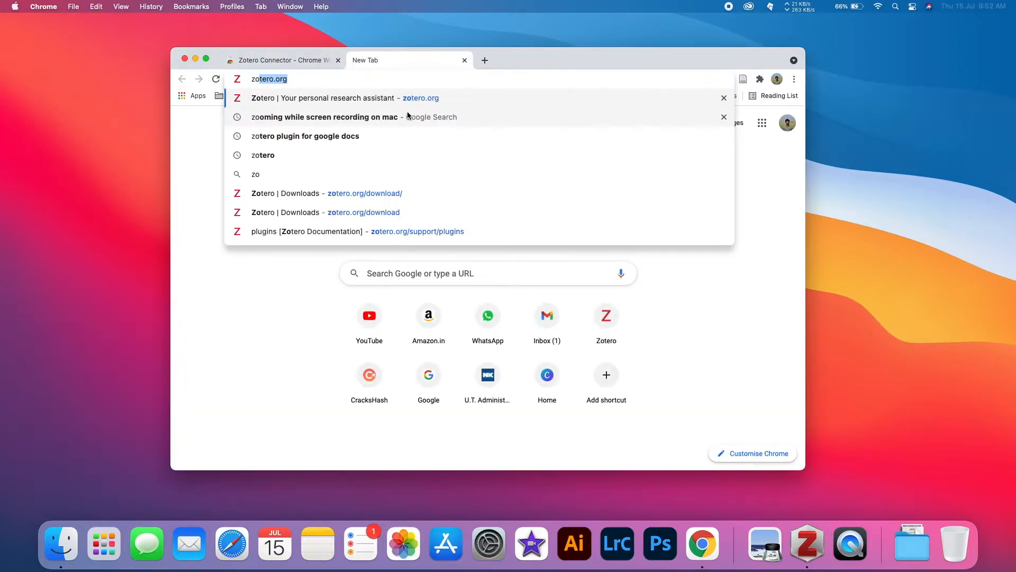
{"action": "key", "text": "Return"}
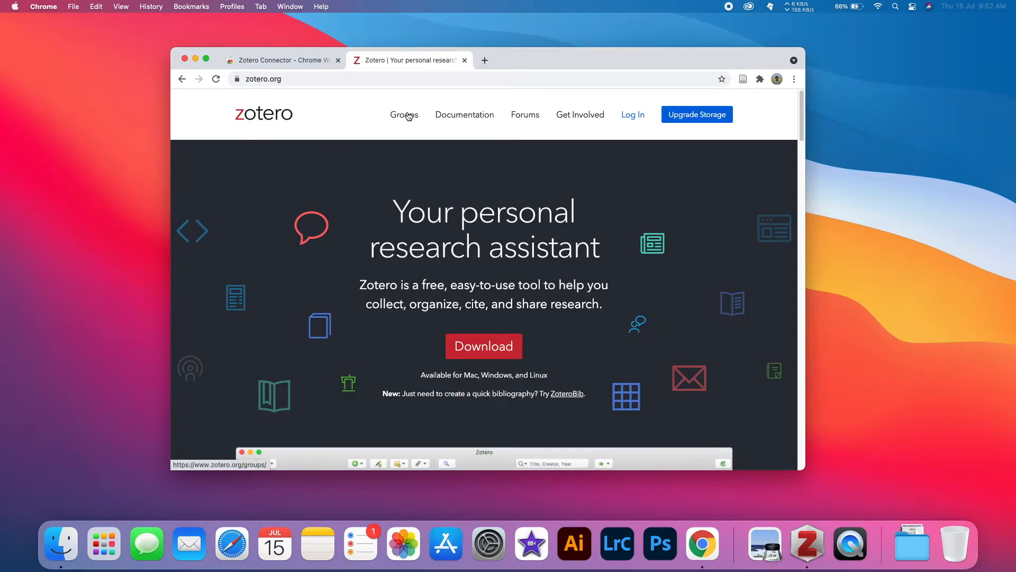
{"action": "left_click", "coordinate": [469, 351]}
{"action": "scroll", "coordinate": [509, 306], "scroll_direction": "down", "scroll_amount": 5}
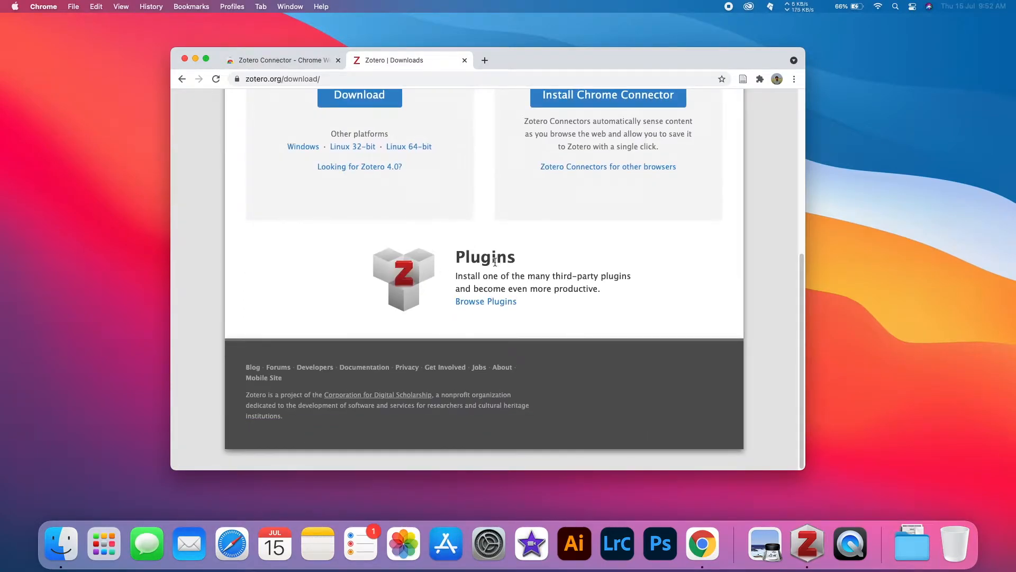
{"action": "left_click", "coordinate": [485, 302]}
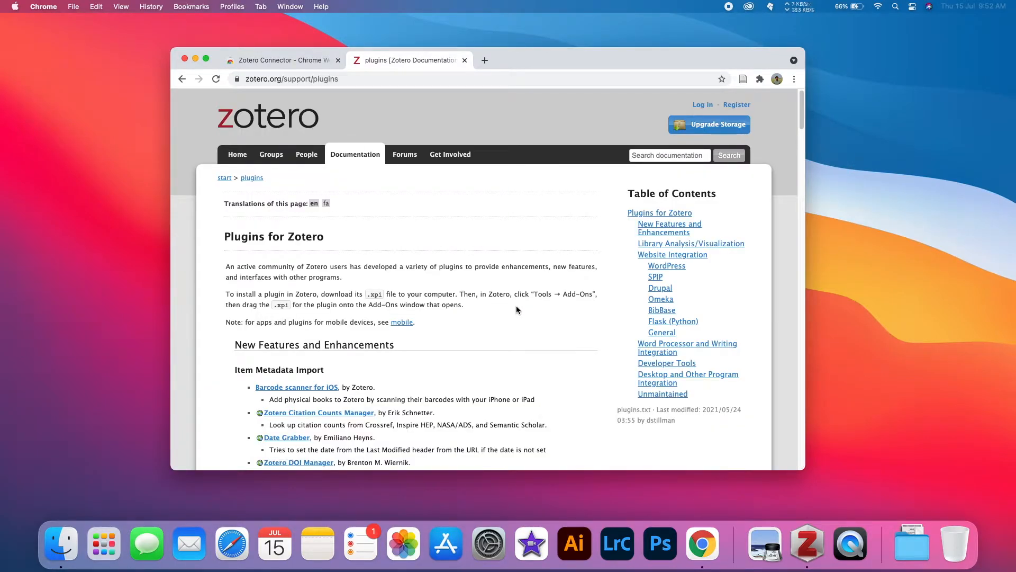
Look through the Zotero plugins list and search the page for "better" to locate the Better BibTeX plugin
{"action": "scroll", "coordinate": [473, 332], "scroll_direction": "down", "scroll_amount": 5}
{"action": "scroll", "coordinate": [399, 306], "scroll_direction": "down", "scroll_amount": 20}
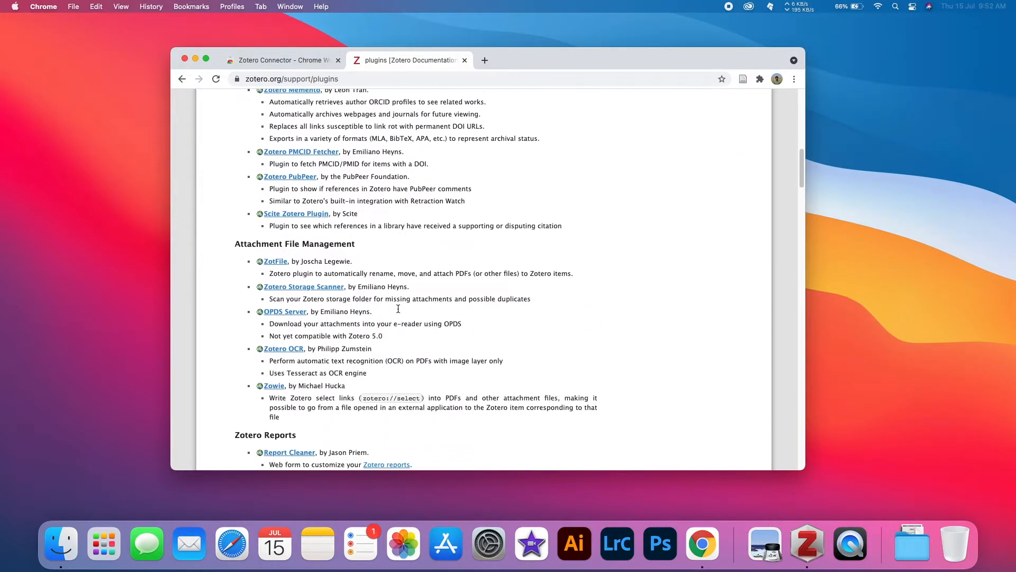
{"action": "scroll", "coordinate": [397, 312], "scroll_direction": "down", "scroll_amount": 15}
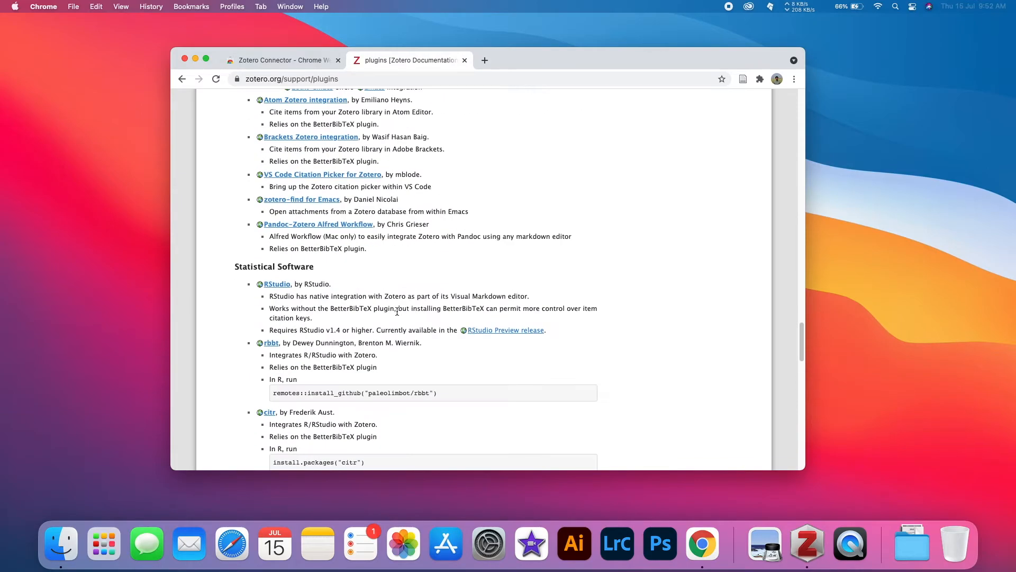
{"action": "scroll", "coordinate": [397, 311], "scroll_direction": "up", "scroll_amount": 15}
{"action": "scroll", "coordinate": [397, 312], "scroll_direction": "down", "scroll_amount": 20}
{"action": "scroll", "coordinate": [397, 314], "scroll_direction": "up", "scroll_amount": 20}
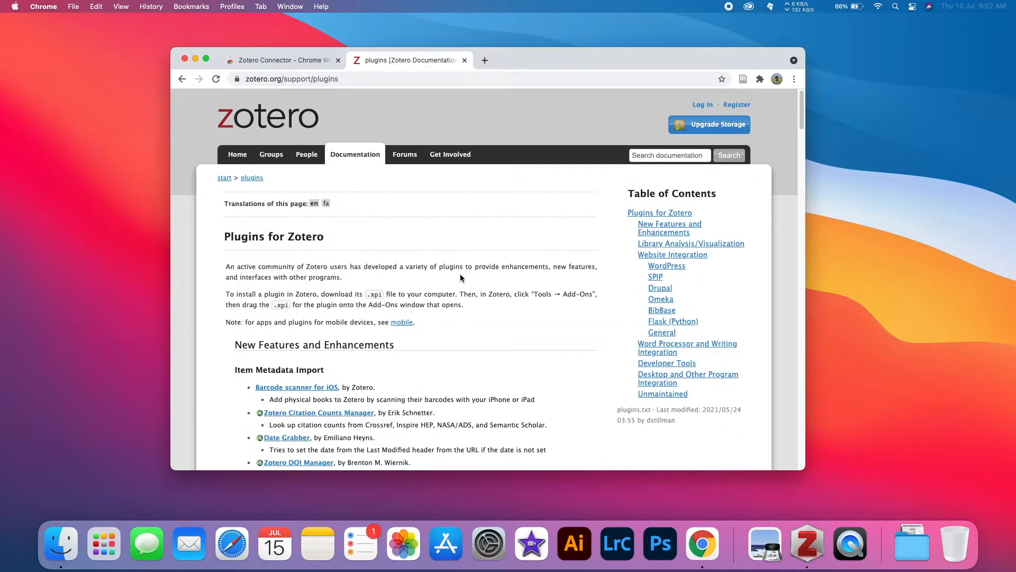
{"action": "key", "text": "super+f"}
{"action": "type", "text": "bi"}
{"action": "key", "text": "BackSpace"}
{"action": "type", "text": "etter"}
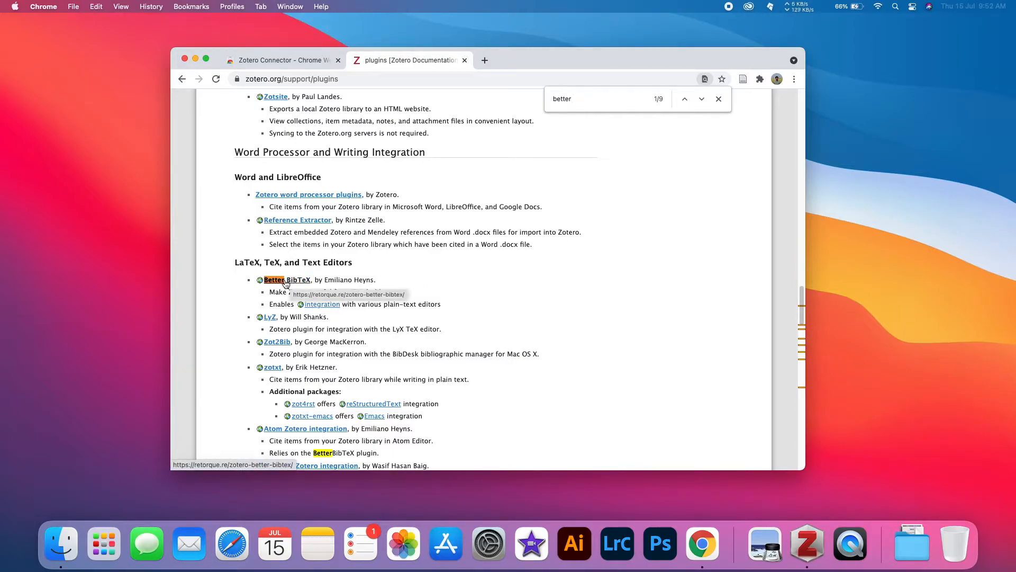
Open the Better BibTeX site and download zotero-better-bibtex-5.4.25.xpi from its latest GitHub release
{"action": "left_click", "coordinate": [291, 282]}
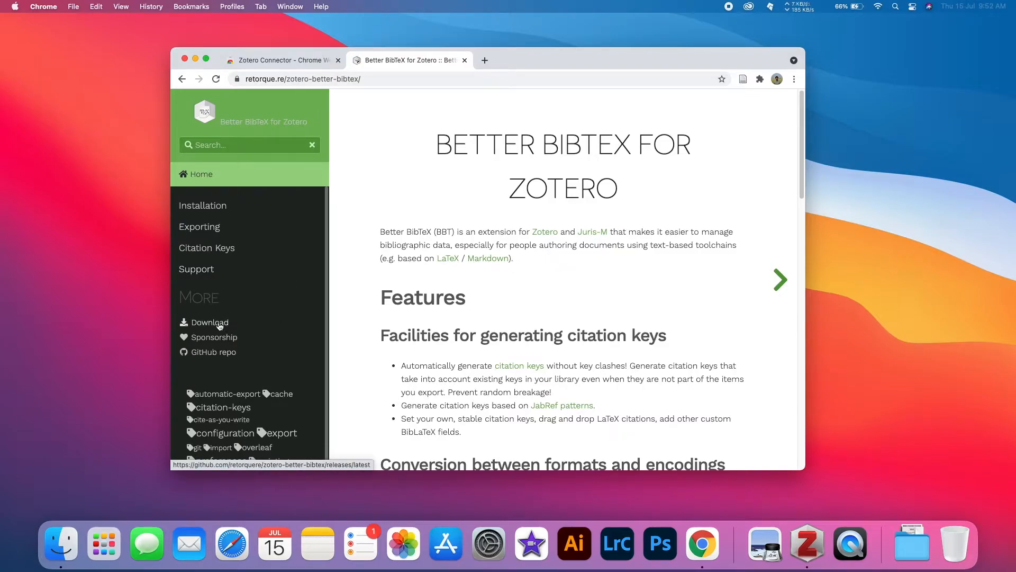
{"action": "left_click", "coordinate": [211, 324]}
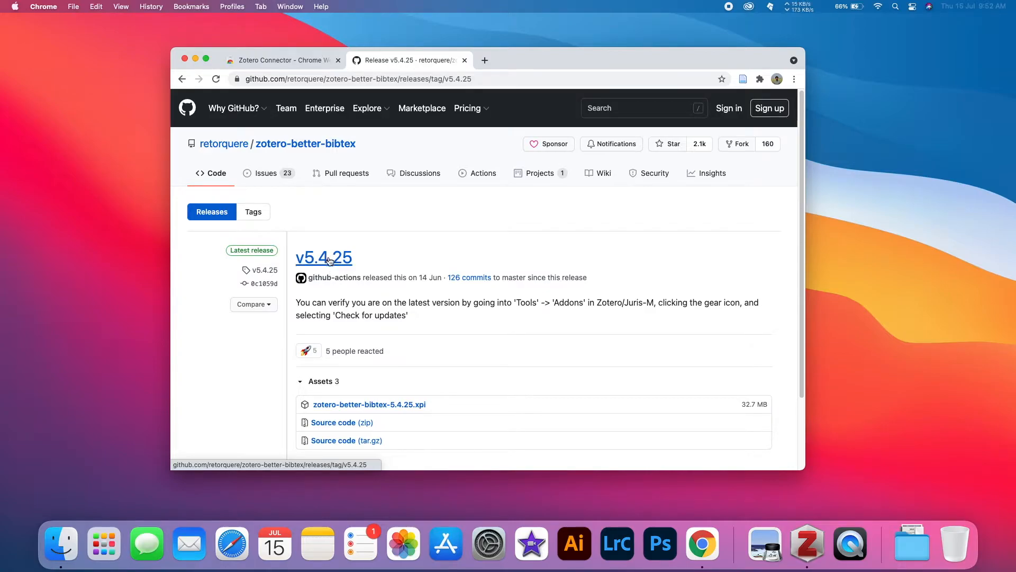
{"action": "left_click", "coordinate": [394, 406]}
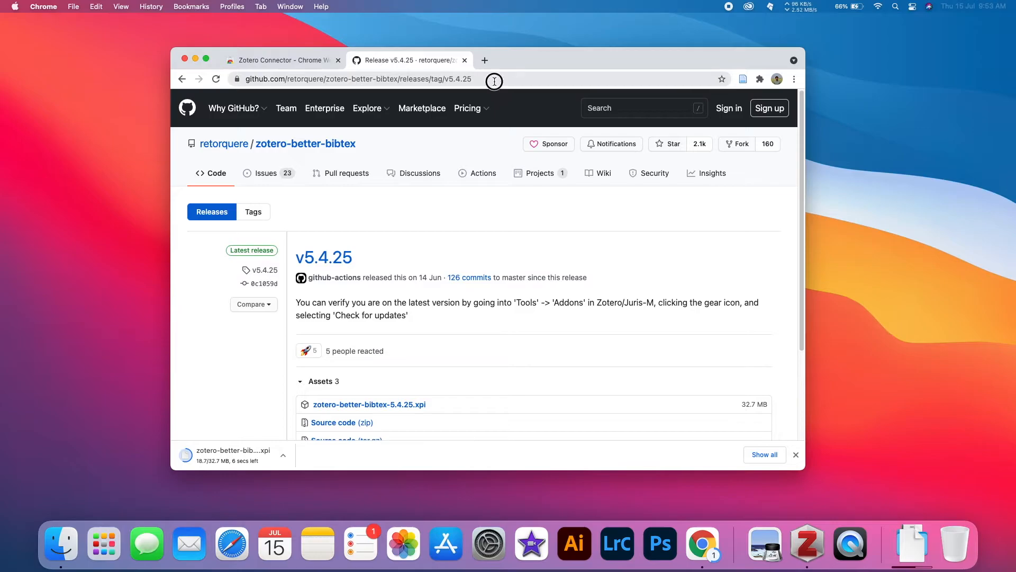
Return to zotero.org in the same tab and reopen the plugins page by way of the downloads page
{"action": "left_click", "coordinate": [495, 80]}
{"action": "type", "text": "zotero.org"}
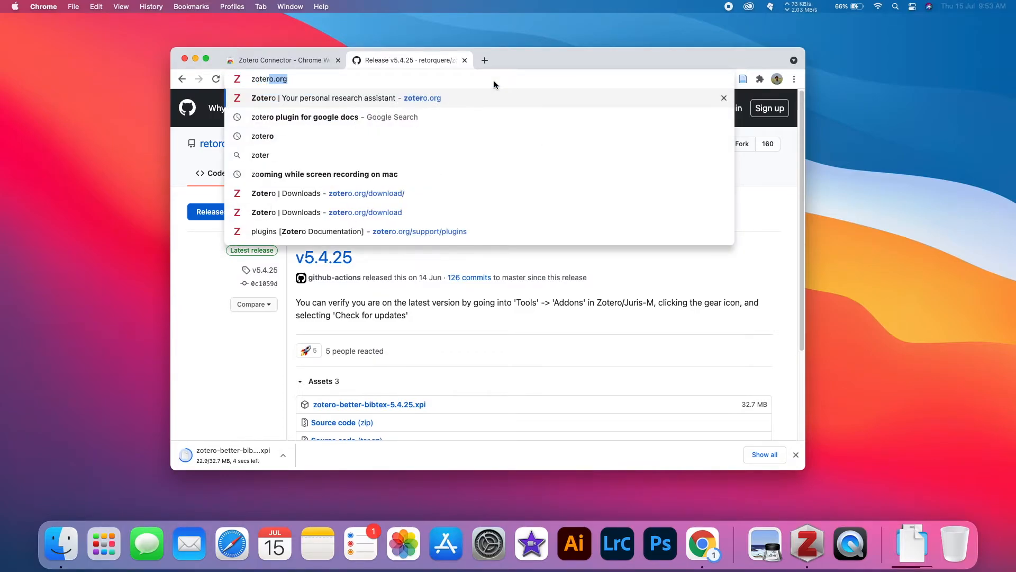
{"action": "key", "text": "Return"}
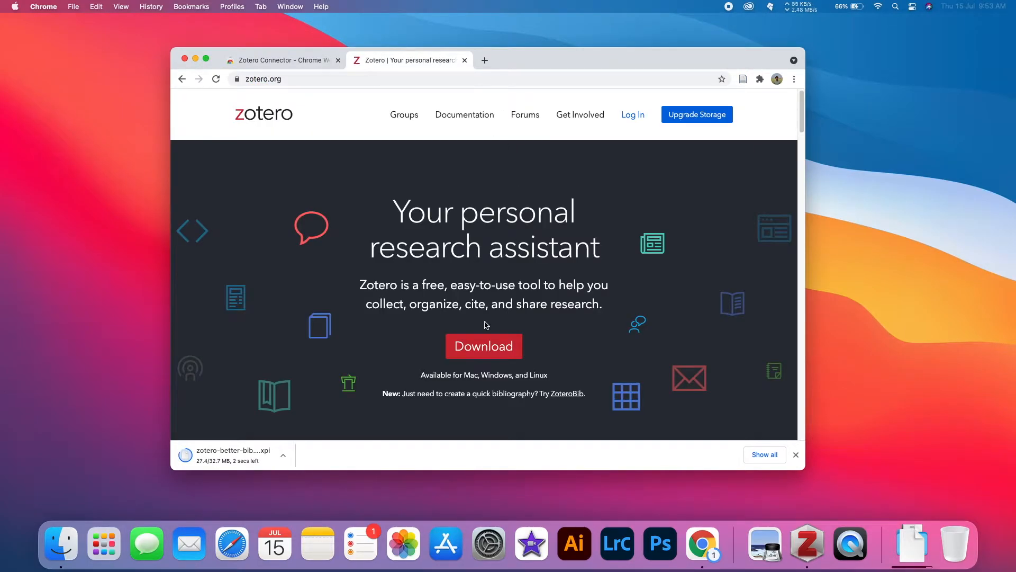
{"action": "left_click", "coordinate": [491, 347]}
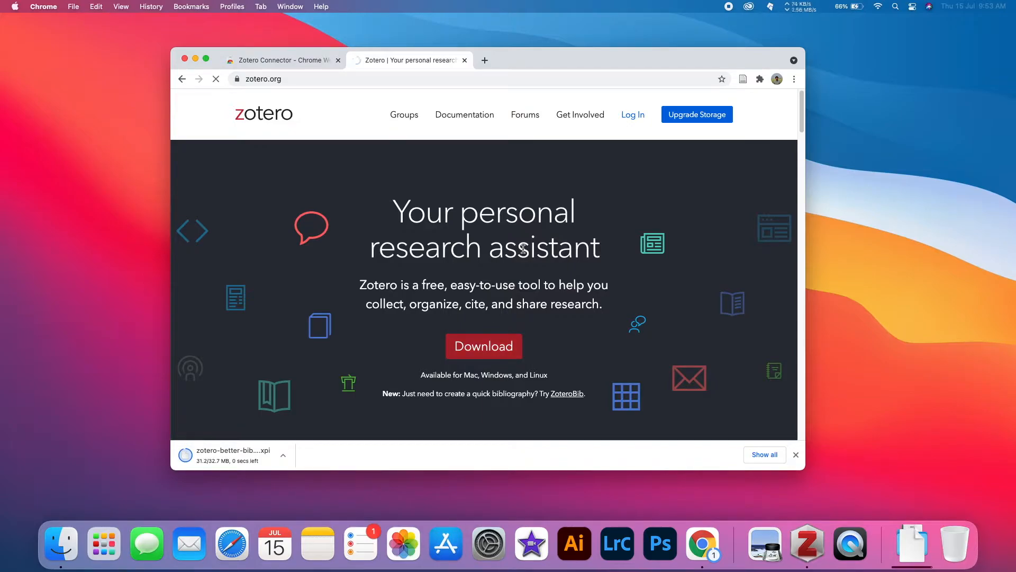
{"action": "scroll", "coordinate": [522, 301], "scroll_direction": "down", "scroll_amount": 5}
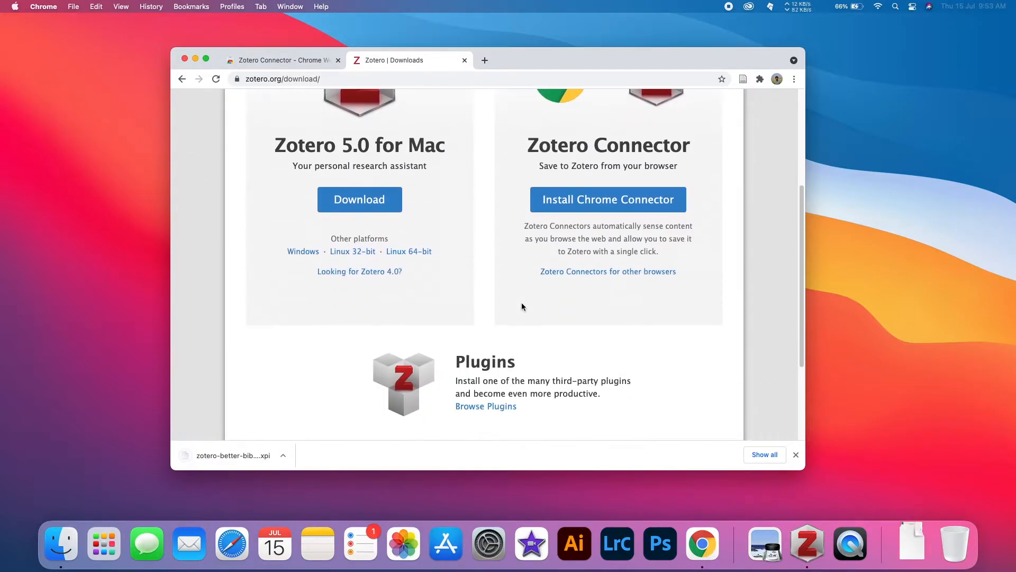
{"action": "left_click", "coordinate": [487, 332]}
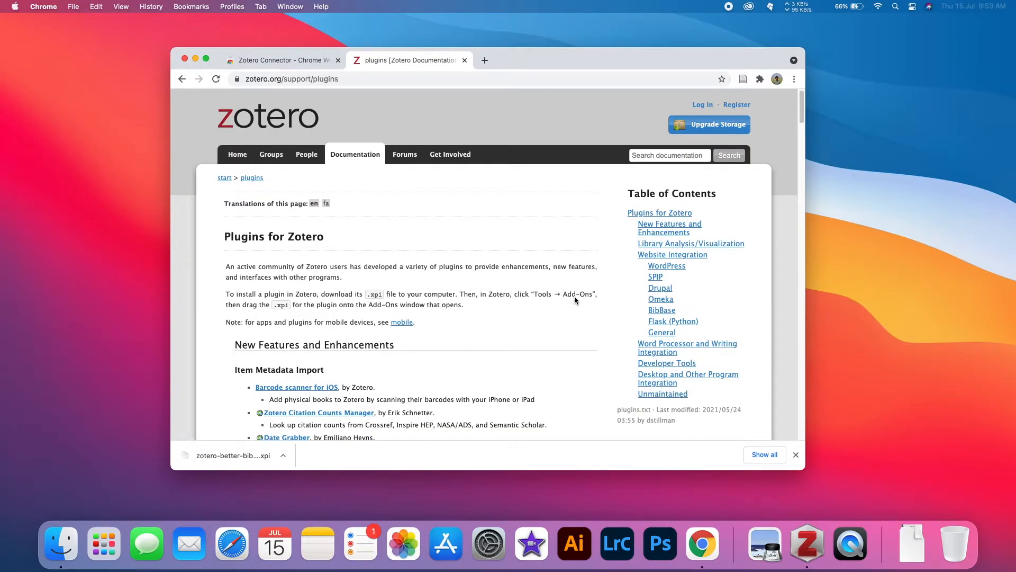
Search the plugins page for "mdnotes" and open the Mdnotes for Zotero GitHub repository
{"action": "key", "text": "super+f"}
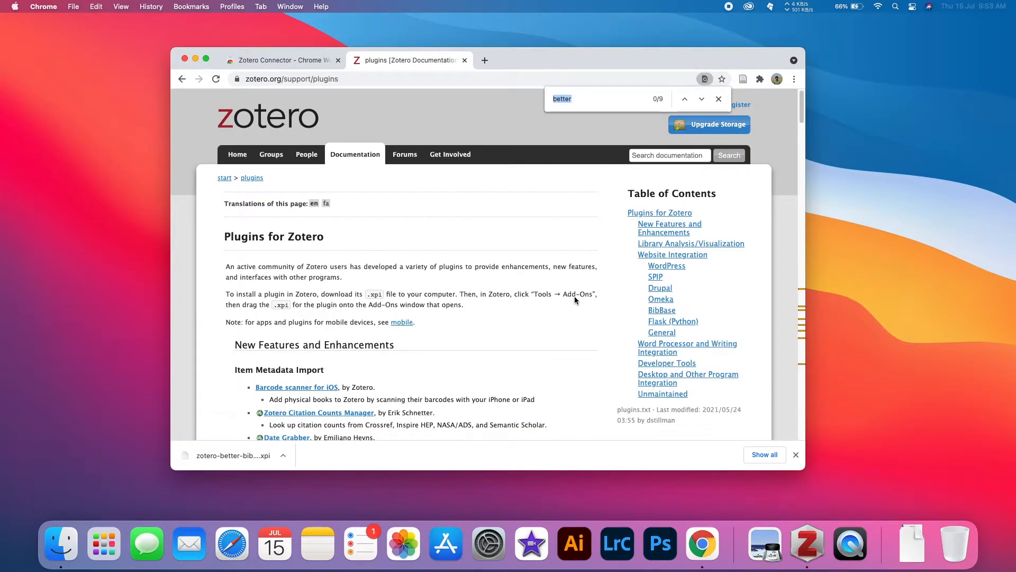
{"action": "type", "text": "mdnotes"}
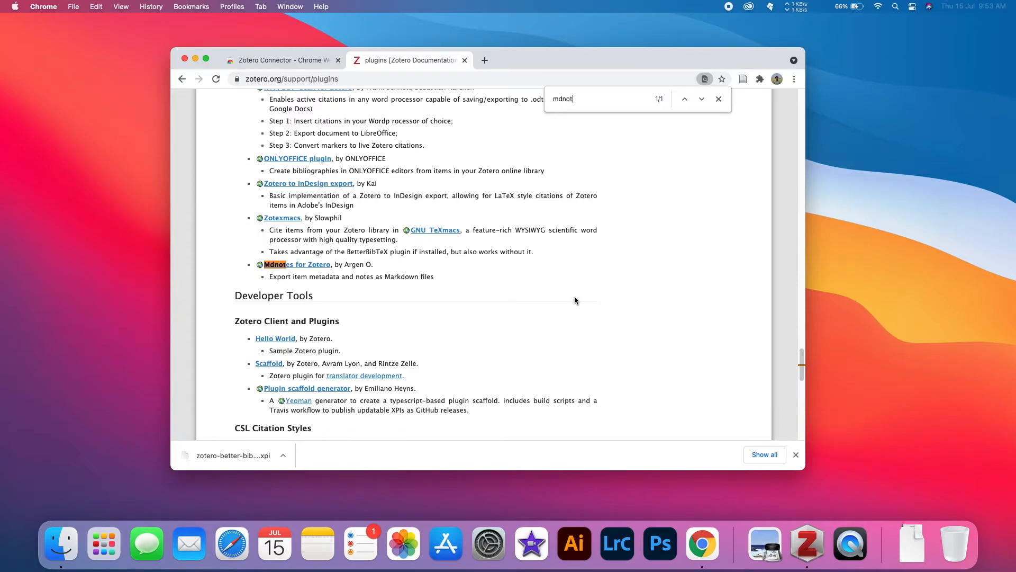
{"action": "left_click", "coordinate": [310, 270]}
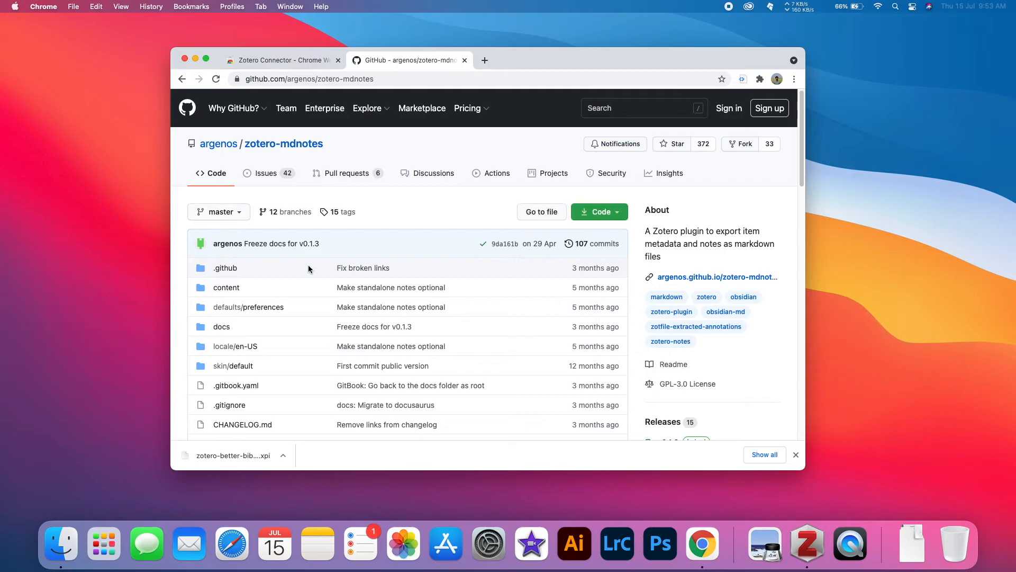
Open the 0.2.0-alpha4 release of zotero-mdnotes from the repository's releases and download mdnotes-0.2.0-alpha4.xpi
{"action": "scroll", "coordinate": [739, 355], "scroll_direction": "down", "scroll_amount": 5}
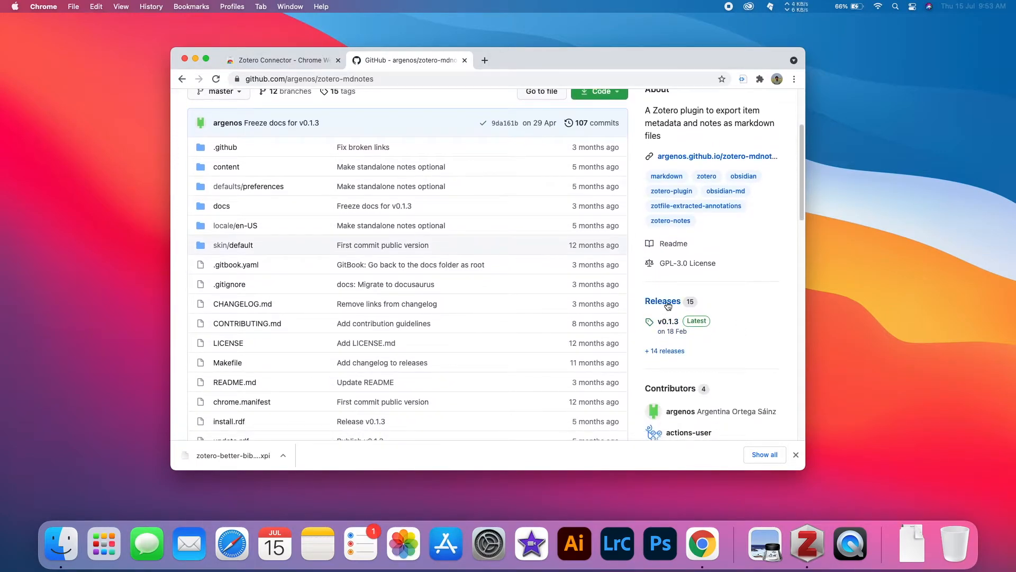
{"action": "left_click", "coordinate": [660, 303]}
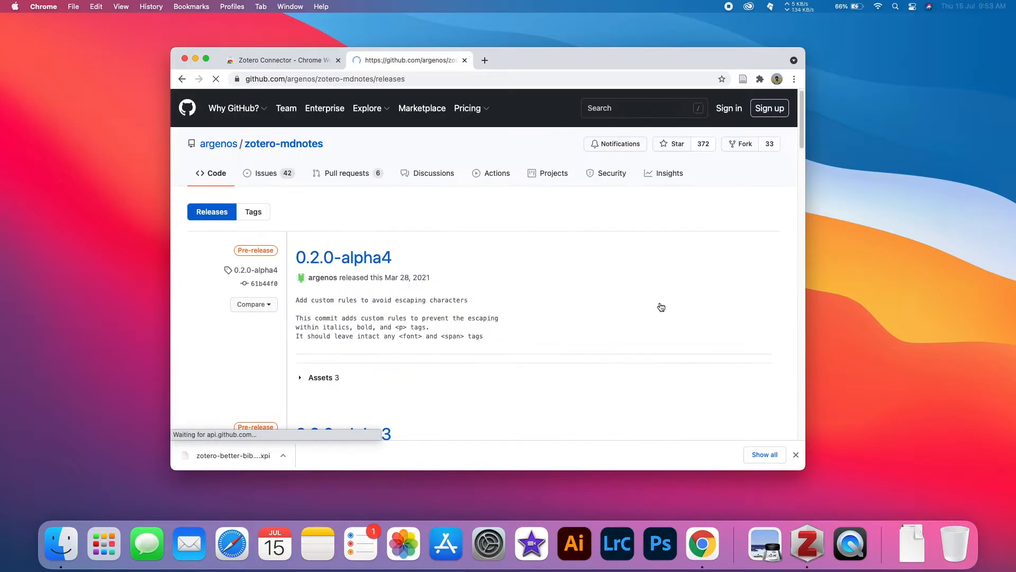
{"action": "left_click", "coordinate": [344, 263]}
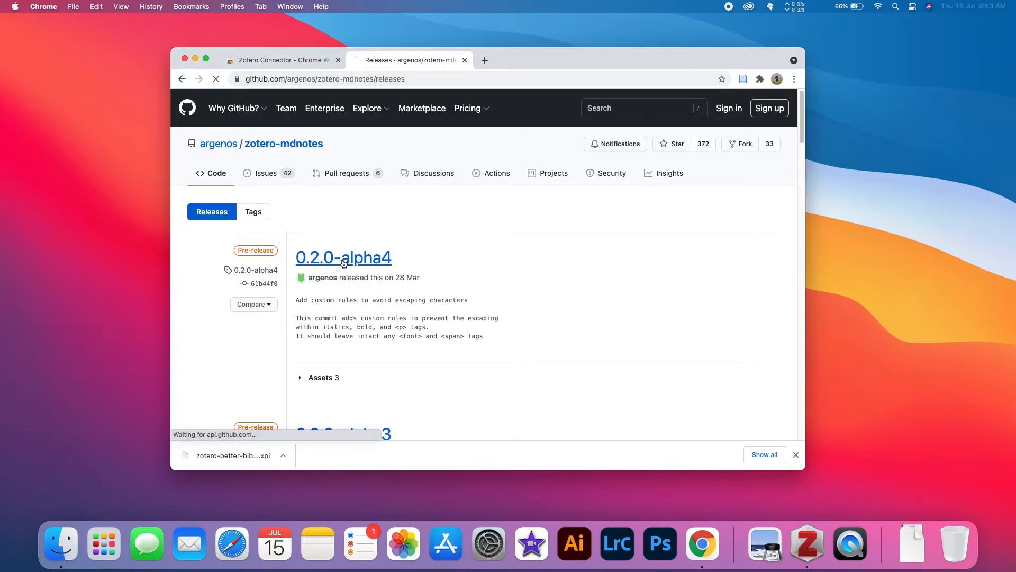
{"action": "scroll", "coordinate": [474, 280], "scroll_direction": "down", "scroll_amount": 3}
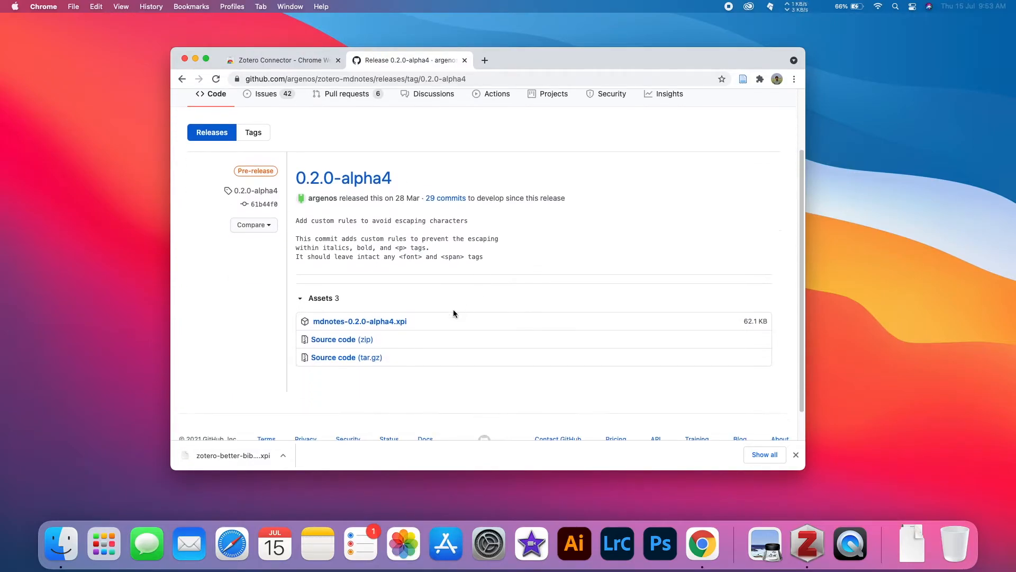
{"action": "left_click", "coordinate": [364, 323]}
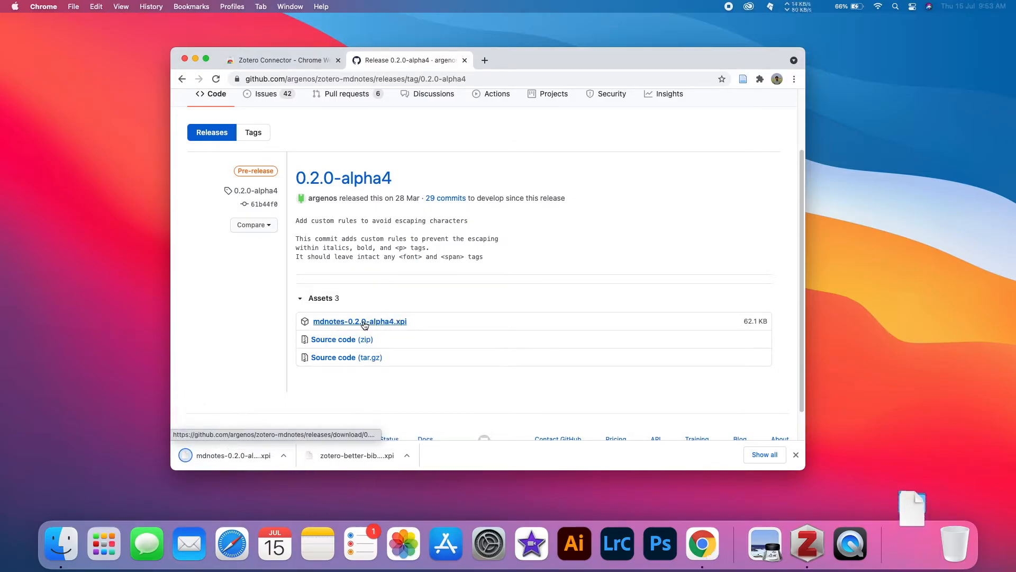
Go back to zotero.org and browse to the plugins page through the downloads page
{"action": "left_click", "coordinate": [473, 80]}
{"action": "type", "text": "zotero.org"}
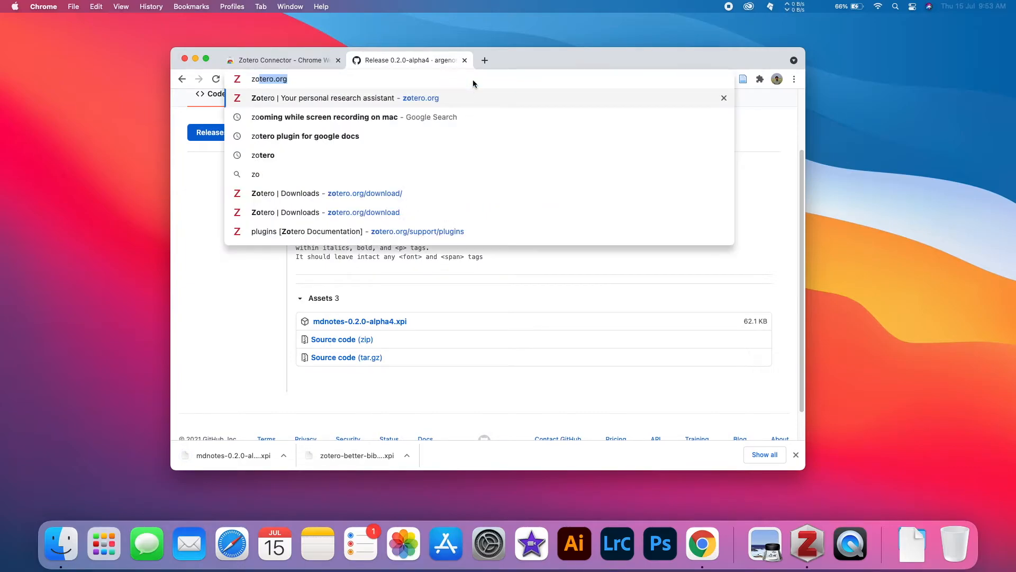
{"action": "key", "text": "Return"}
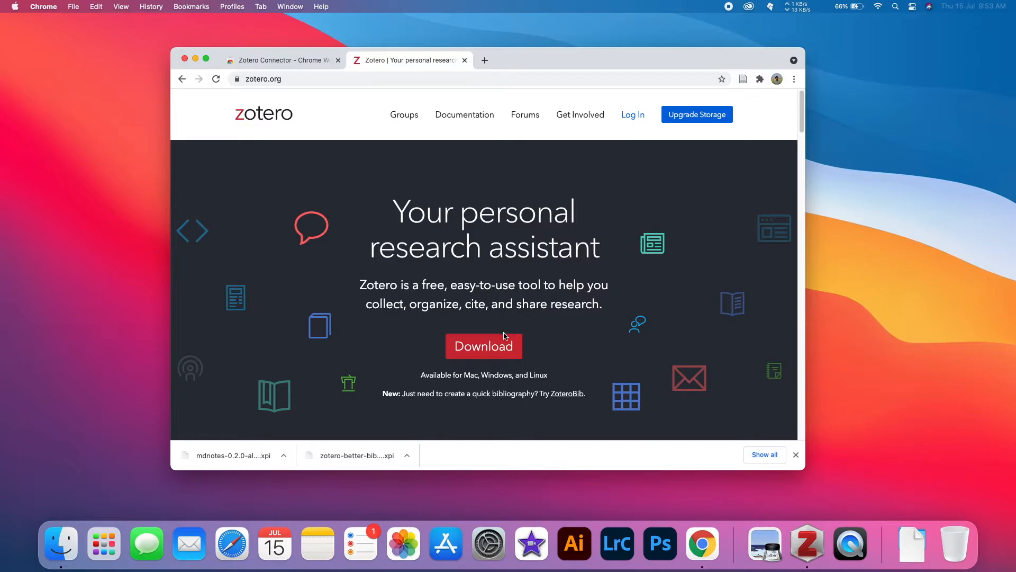
{"action": "left_click", "coordinate": [503, 339]}
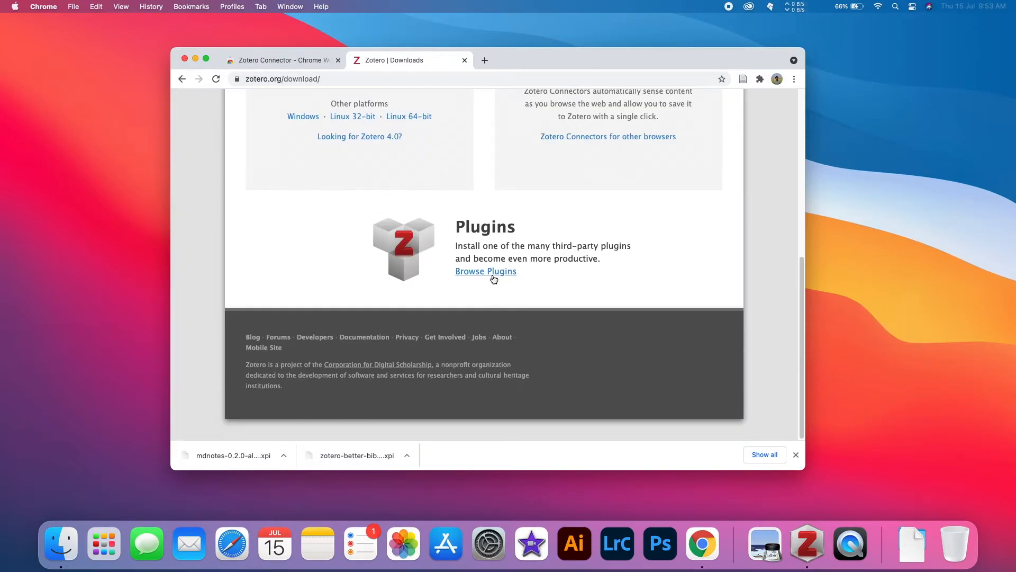
{"action": "left_click", "coordinate": [492, 275]}
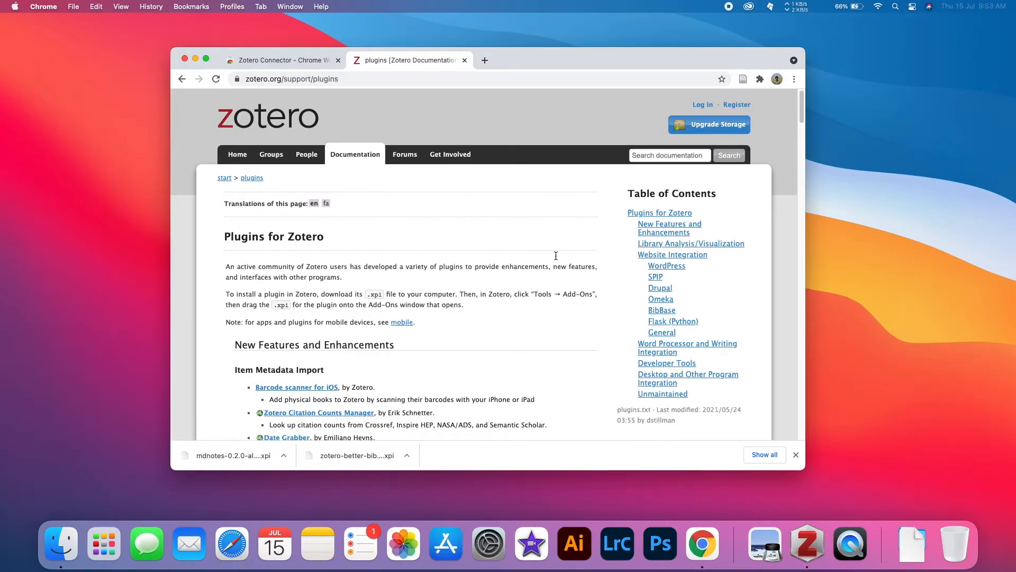
Search the plugins page for "zotfi", open the ZotFile site and download zotfile-5.0.16-fx.xpi
{"action": "key", "text": "super+f"}
{"action": "type", "text": "zotfi"}
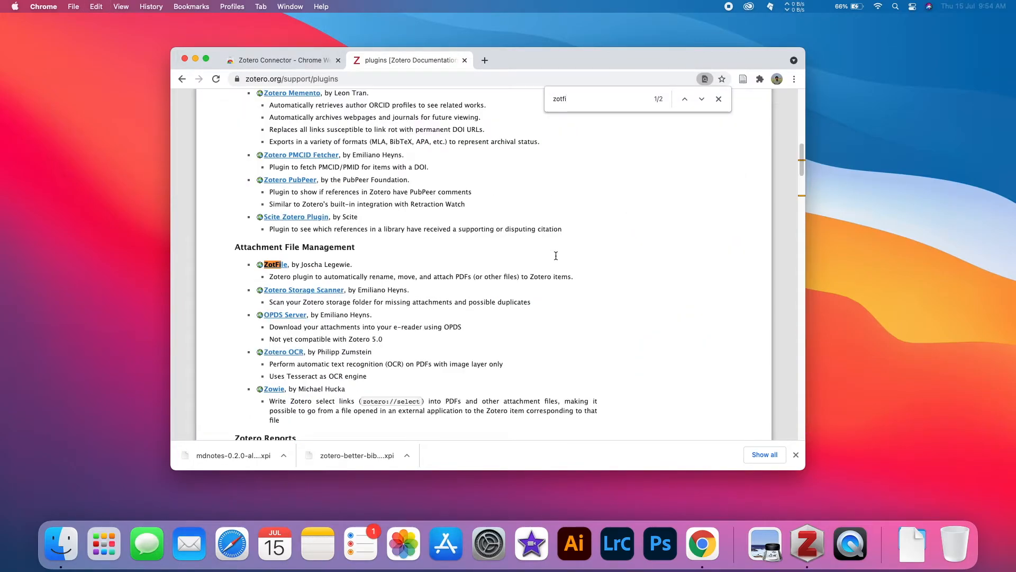
{"action": "left_click", "coordinate": [274, 266]}
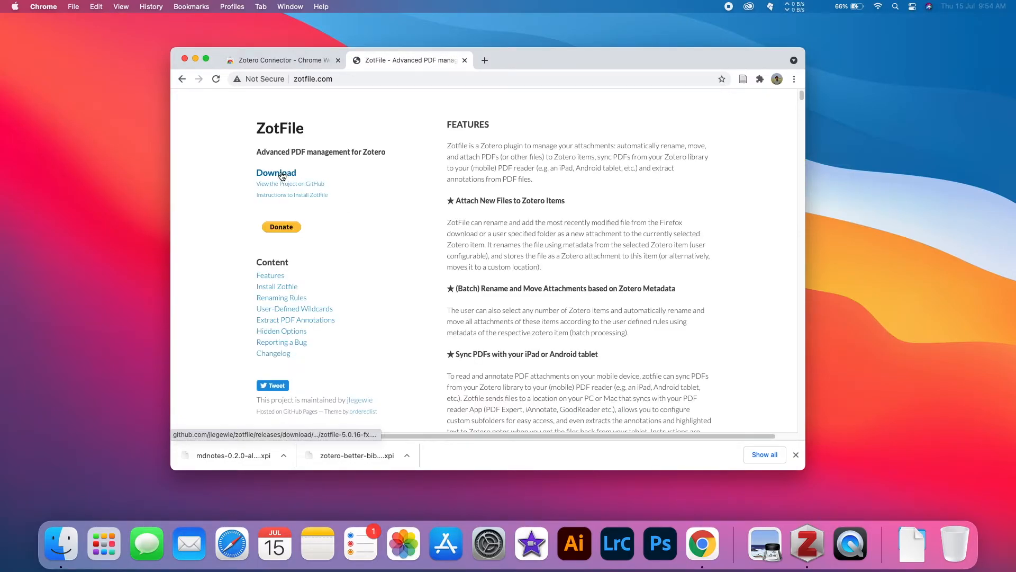
{"action": "left_click", "coordinate": [282, 176]}
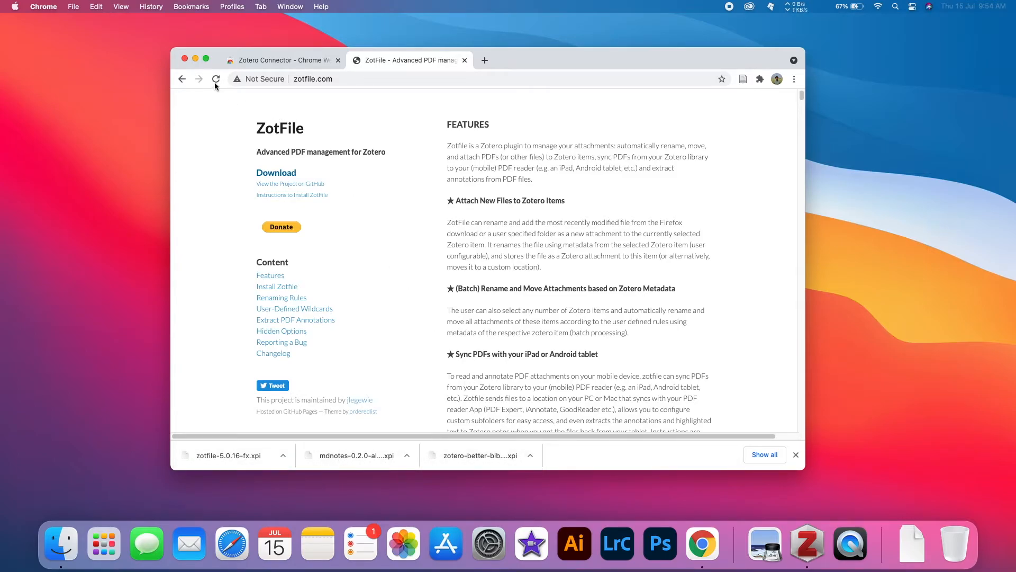
Close the browser window, switch to Zotero and open its Add-ons Manager
{"action": "left_click", "coordinate": [185, 59]}
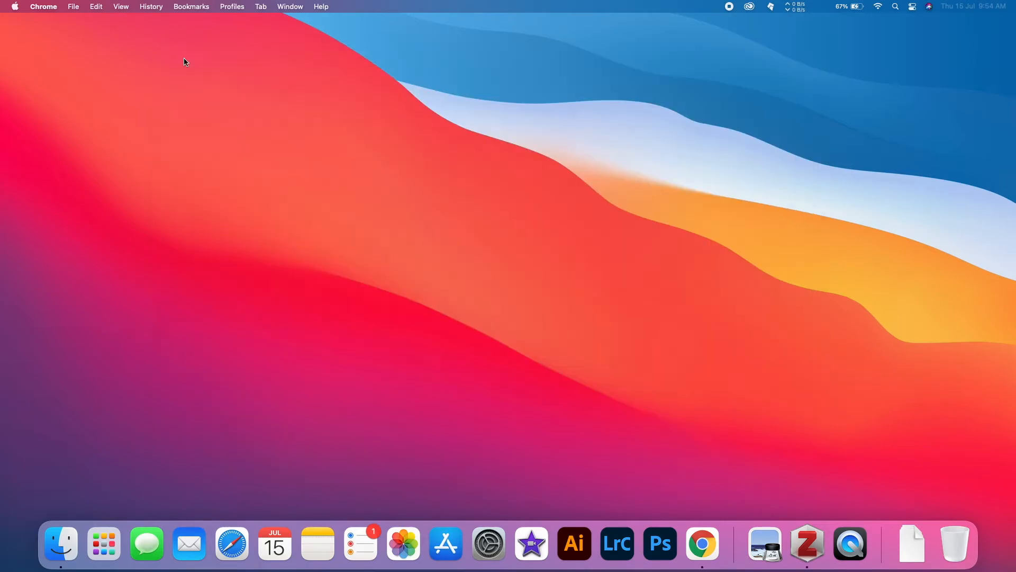
{"action": "left_click", "coordinate": [515, 300]}
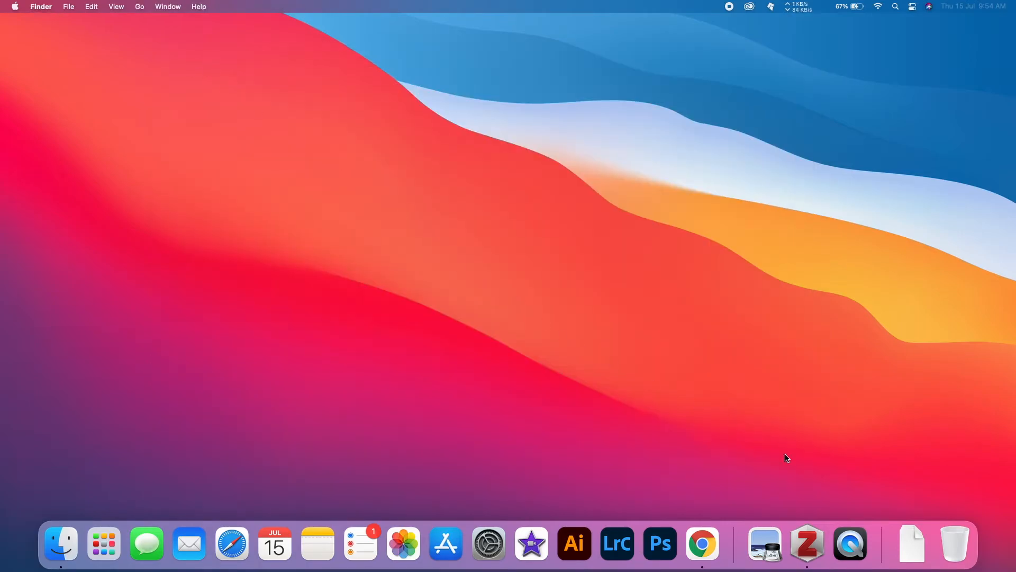
{"action": "left_click", "coordinate": [807, 543]}
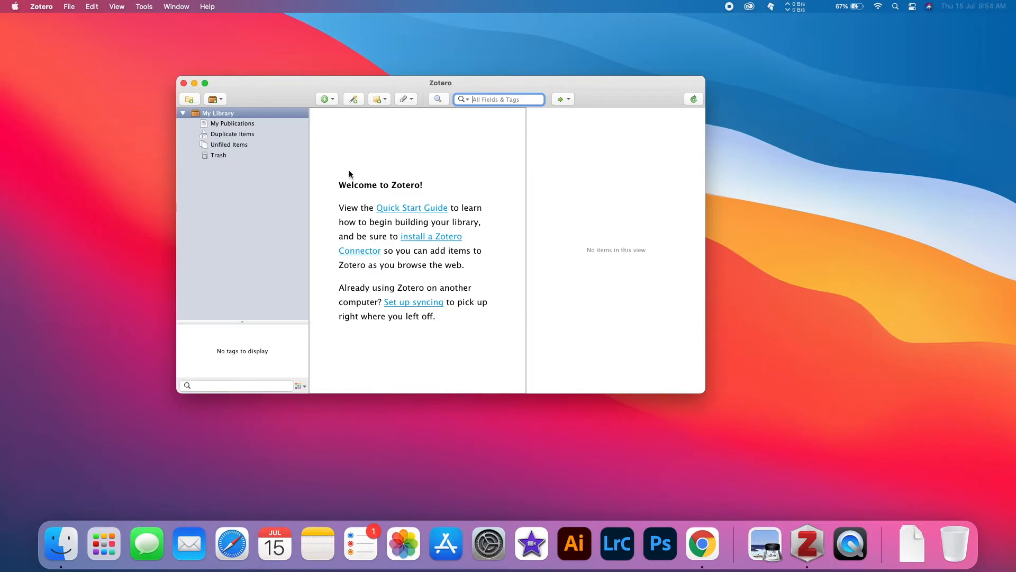
{"action": "left_click", "coordinate": [150, 8]}
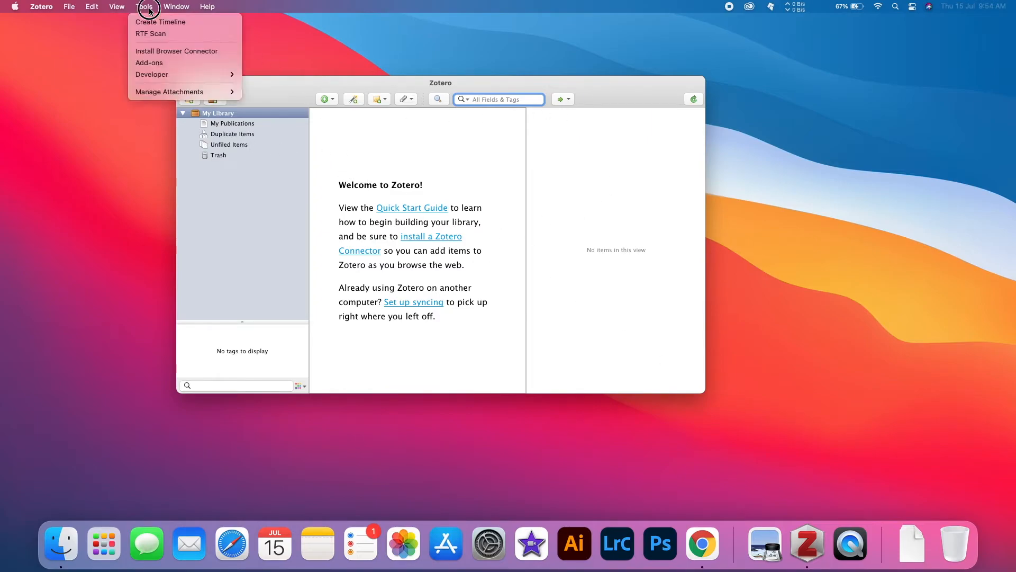
{"action": "left_click", "coordinate": [175, 63]}
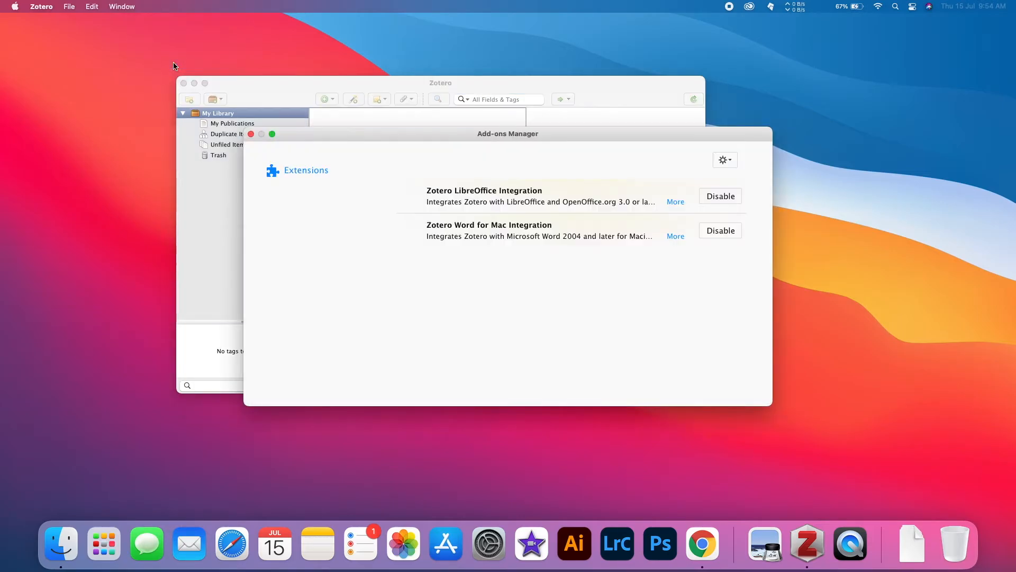
Choose to install add-ons from file and load the Mdnotes, Better BibTeX and ZotFile .xpi files from Downloads together
{"action": "left_click", "coordinate": [730, 163]}
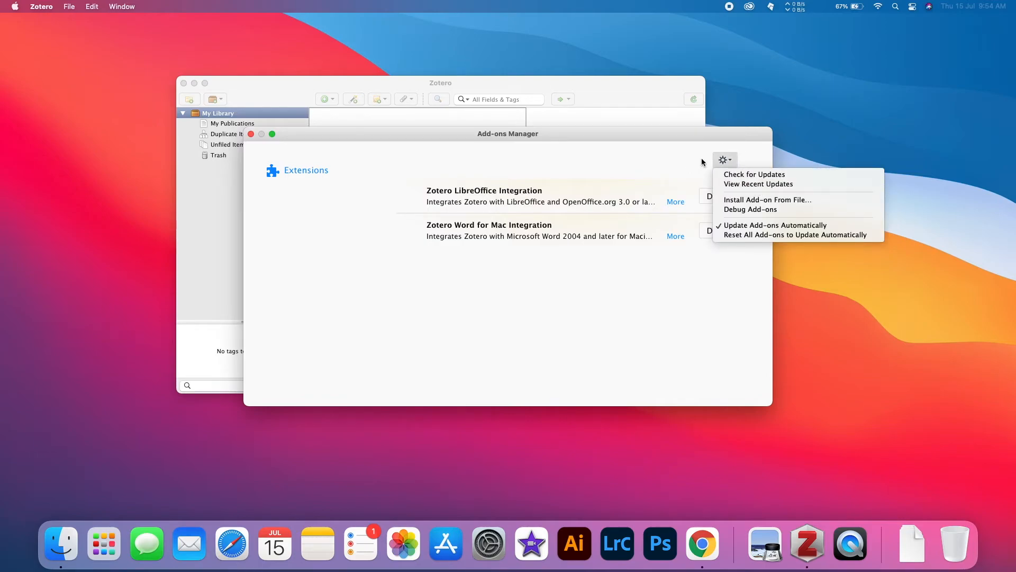
{"action": "left_click", "coordinate": [722, 162]}
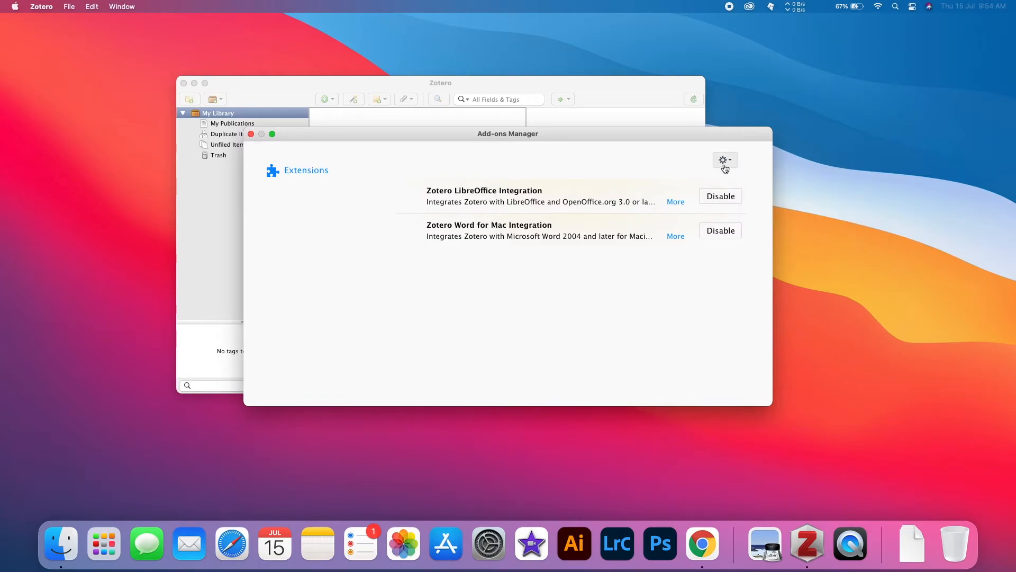
{"action": "left_click", "coordinate": [729, 163]}
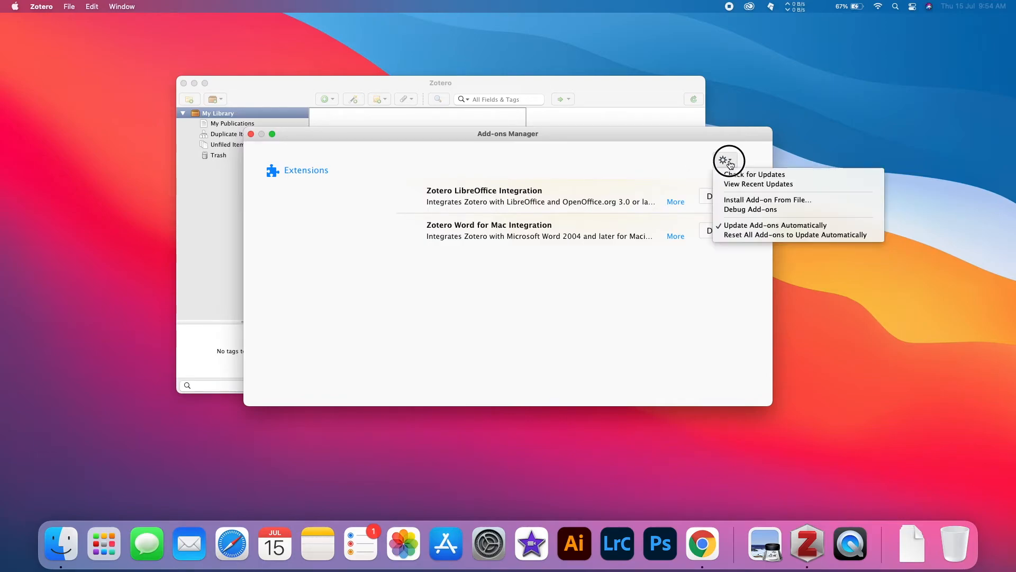
{"action": "left_click", "coordinate": [813, 201]}
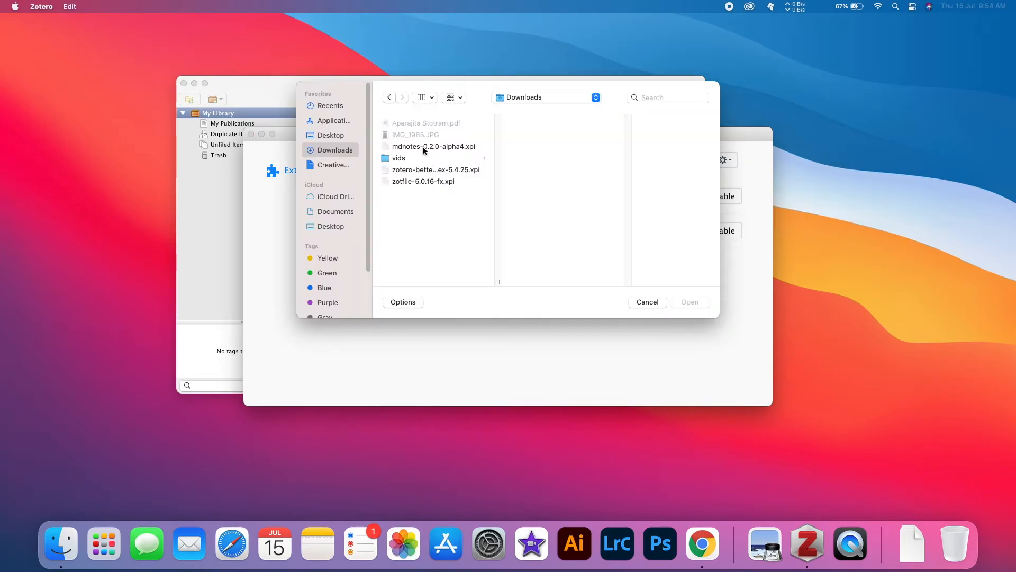
{"action": "left_click", "coordinate": [423, 147]}
{"action": "left_click", "coordinate": [427, 170], "text": "super"}
{"action": "left_click", "coordinate": [421, 182], "text": "super"}
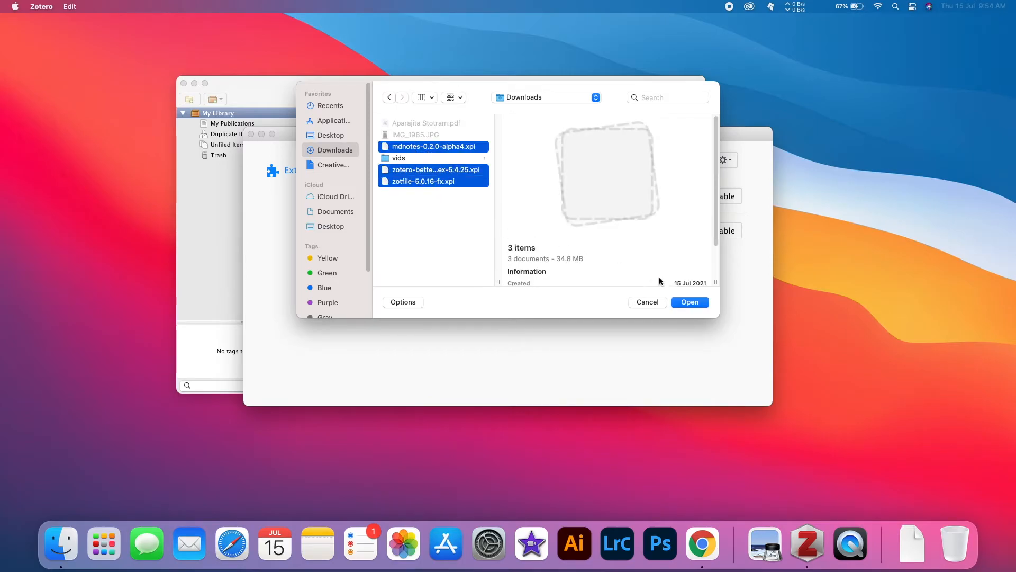
{"action": "left_click", "coordinate": [690, 302]}
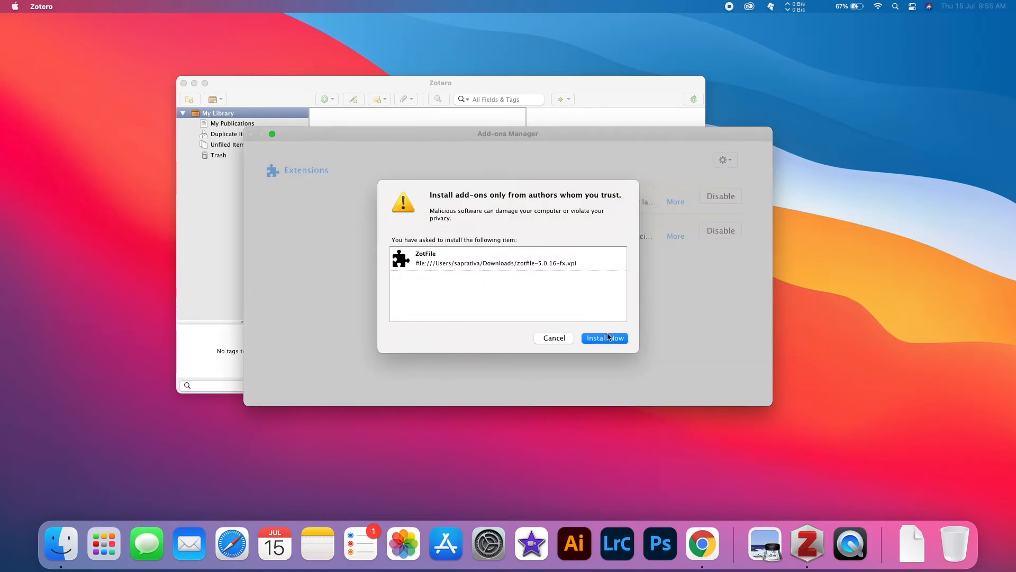
Approve the installation of the ZotFile, Mdnotes for Zotero and Better BibTeX for Zotero add-ons
{"action": "left_click", "coordinate": [602, 338]}
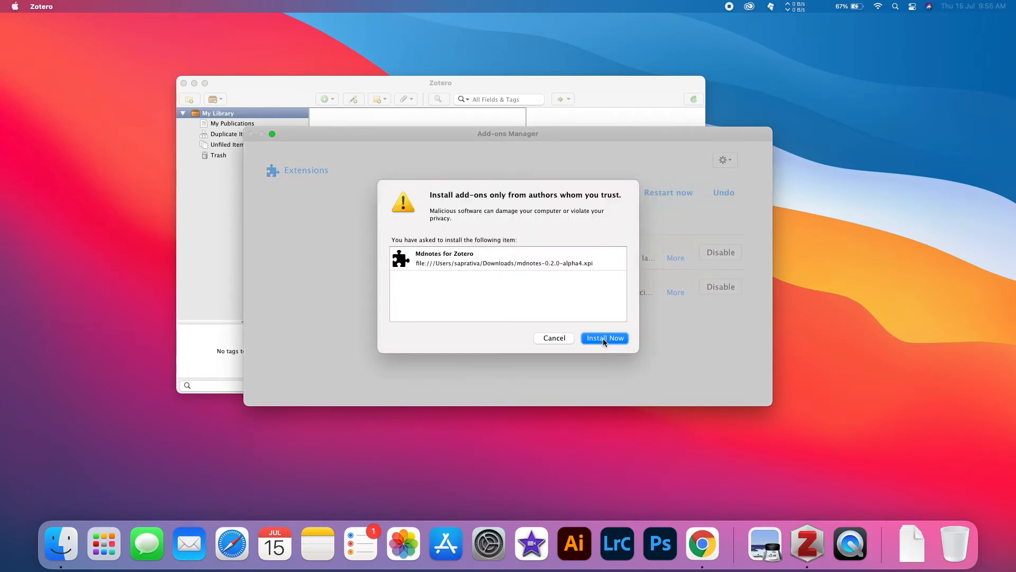
{"action": "left_click", "coordinate": [611, 337]}
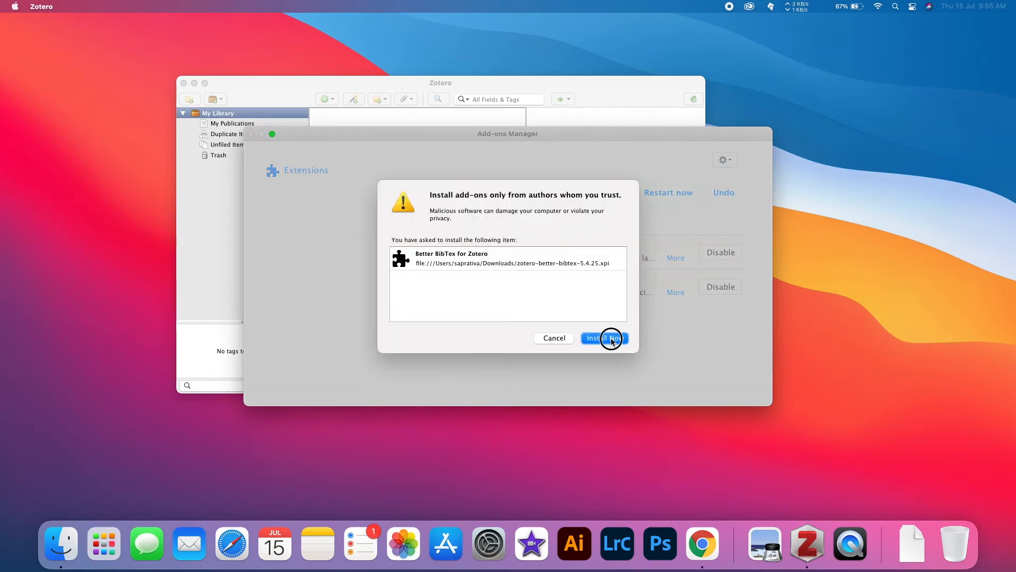
{"action": "left_click", "coordinate": [612, 339]}
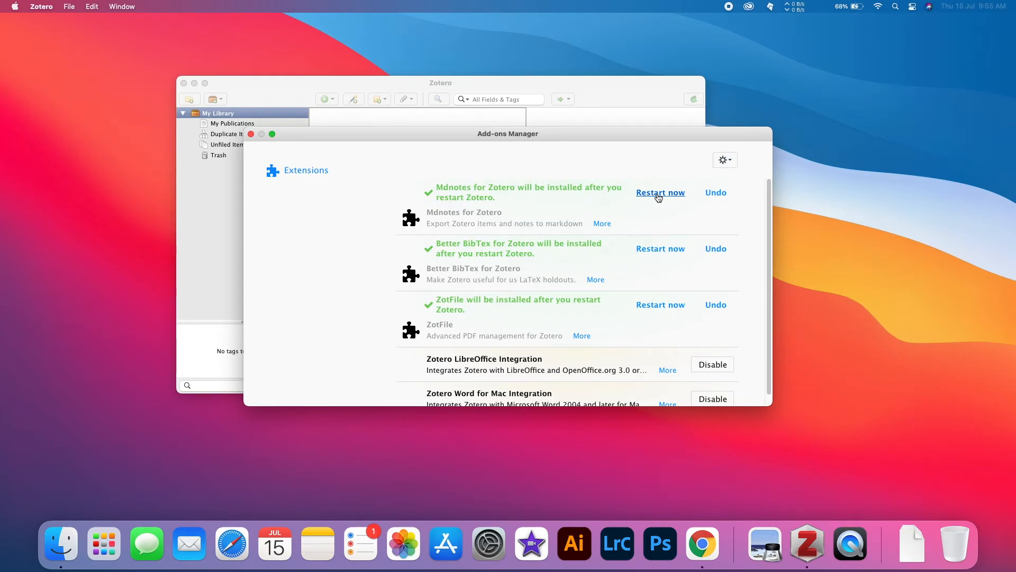
Restart Zotero to finish the plugin installation, restart again to activate the Better BibTeX translators, and close the ZotFile changelog window
{"action": "left_click", "coordinate": [658, 194]}
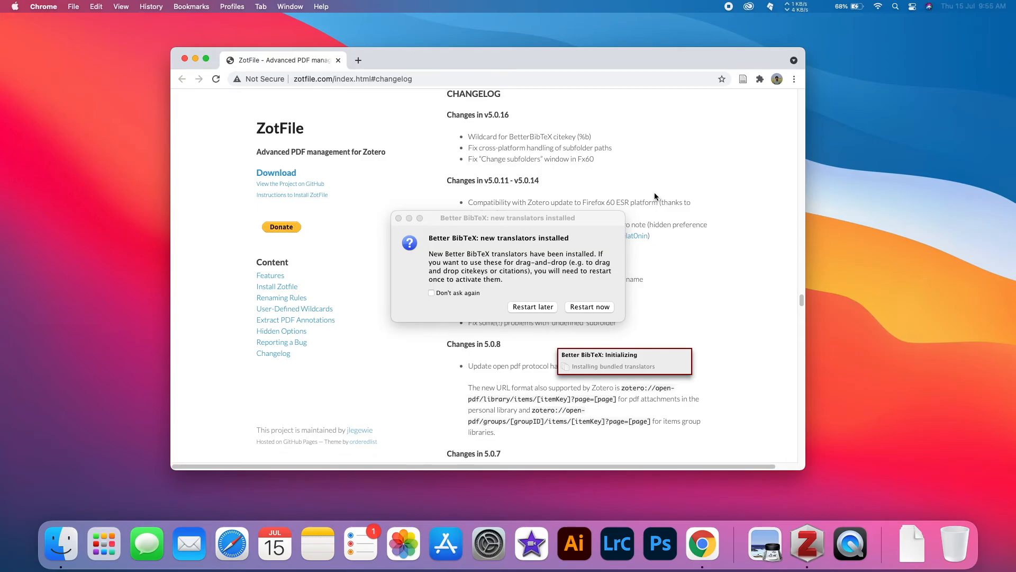
{"action": "left_click", "coordinate": [570, 229]}
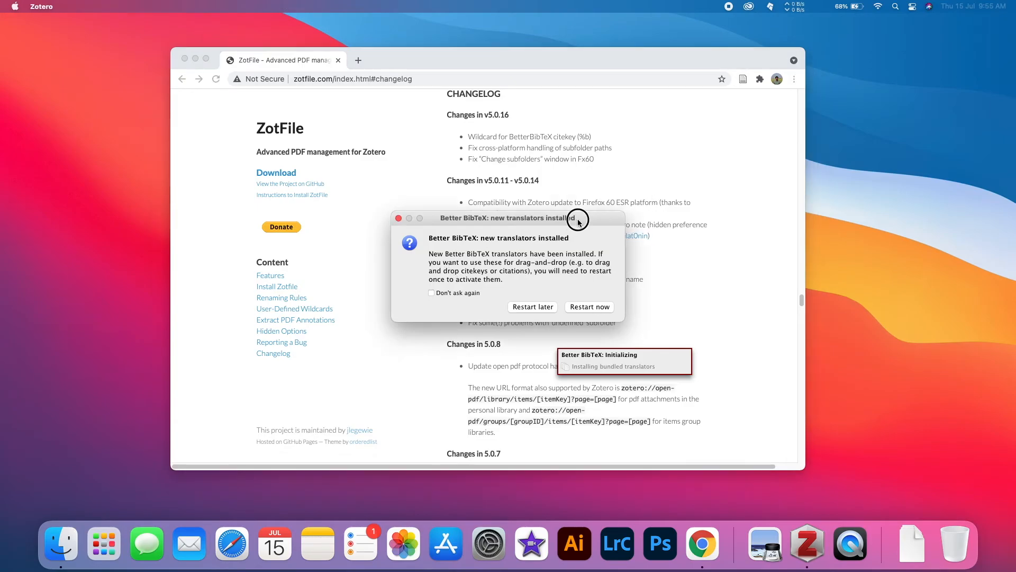
{"action": "left_click", "coordinate": [591, 308]}
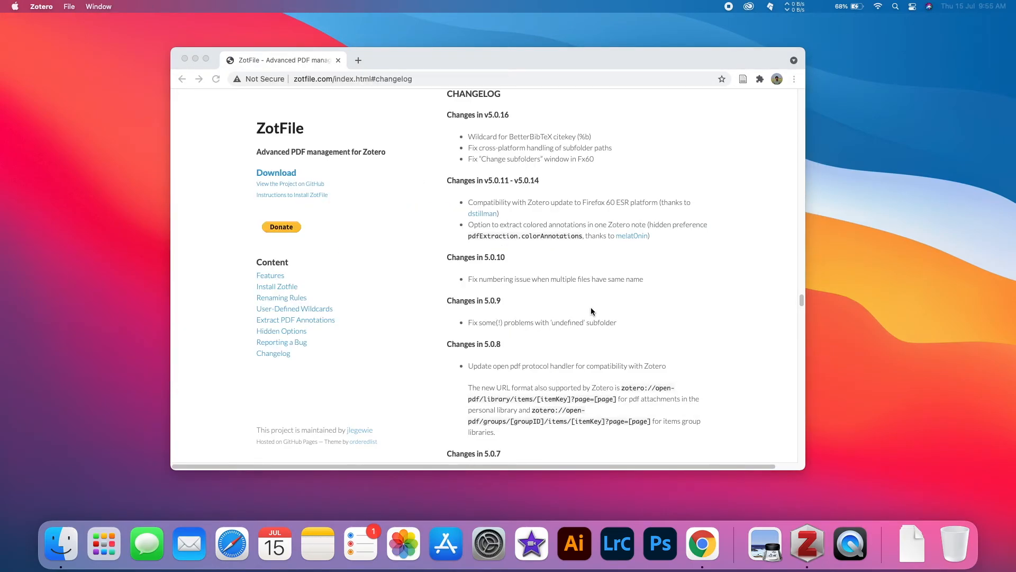
{"action": "left_click", "coordinate": [186, 59]}
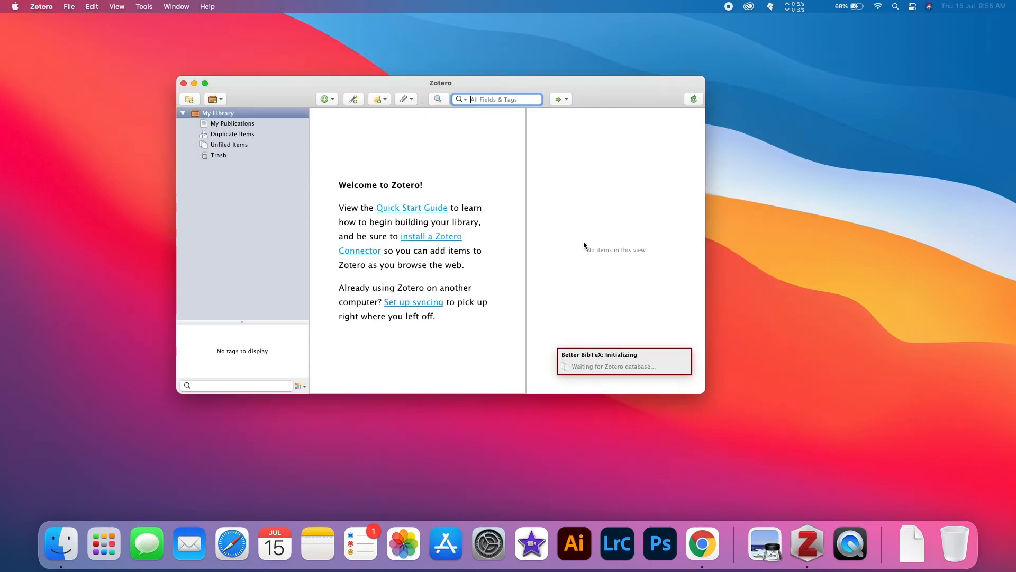